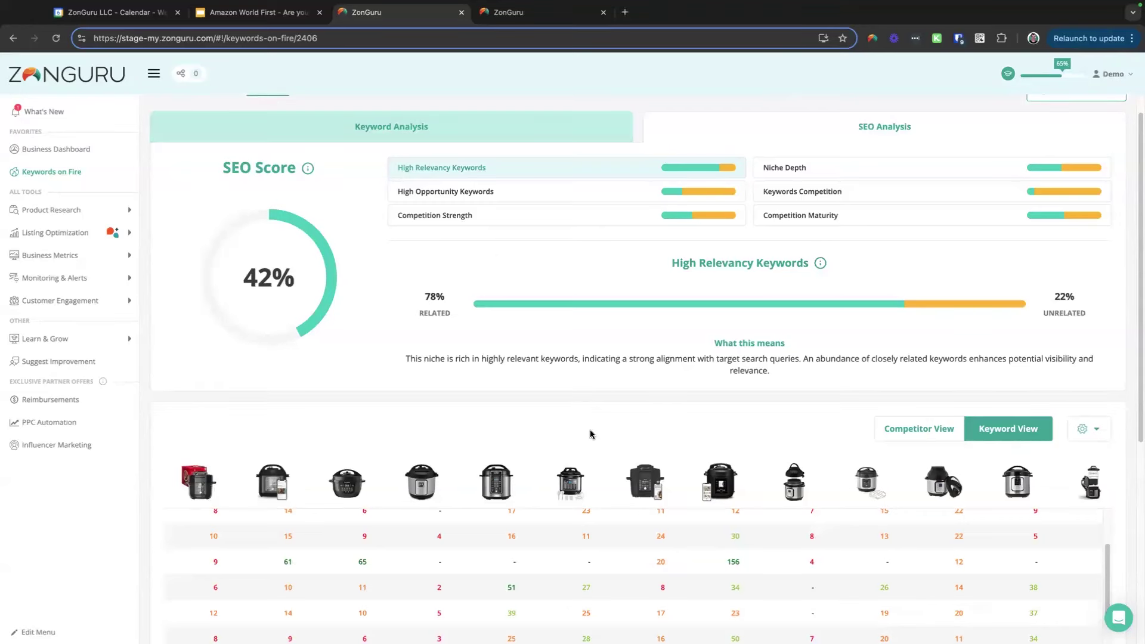
Step: Examine the insta pot session's keywords in Keyword View, with their ZG scores and search volumes
scroll(589, 430, "up", 1)
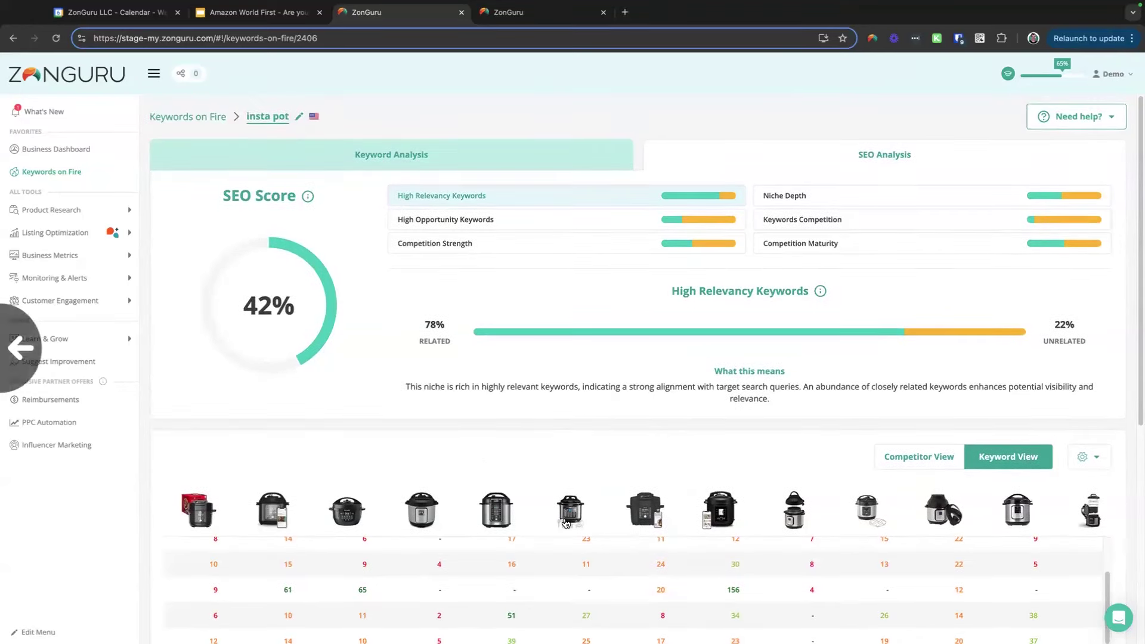
scroll(504, 550, "down", 3)
scroll(513, 564, "up", 1)
scroll(512, 563, "left", 5)
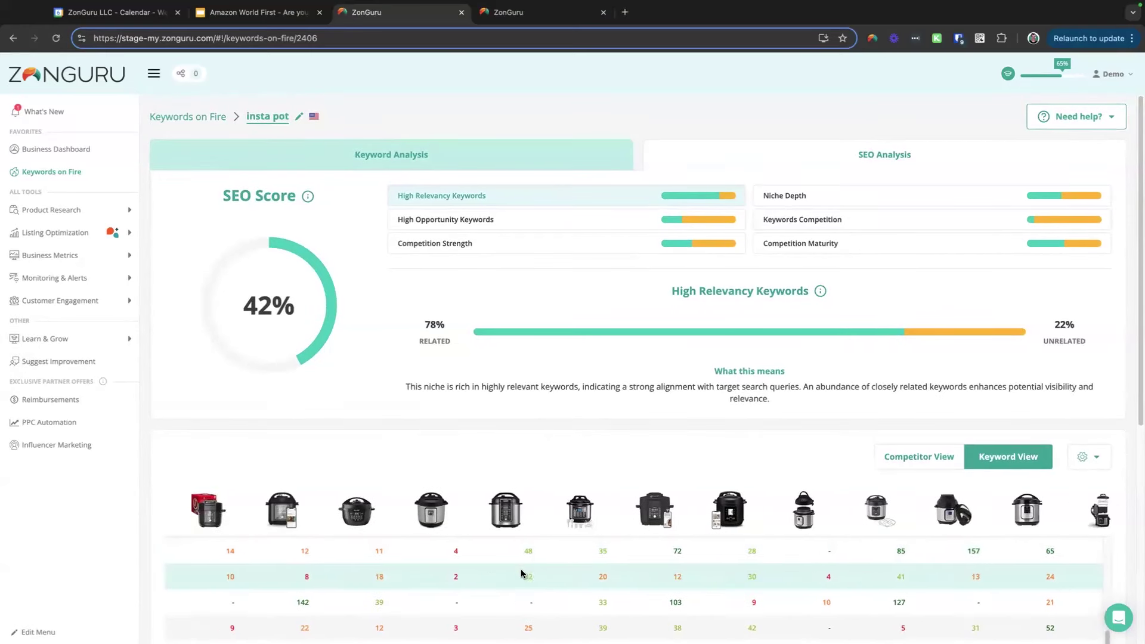
scroll(417, 584, "left", 5)
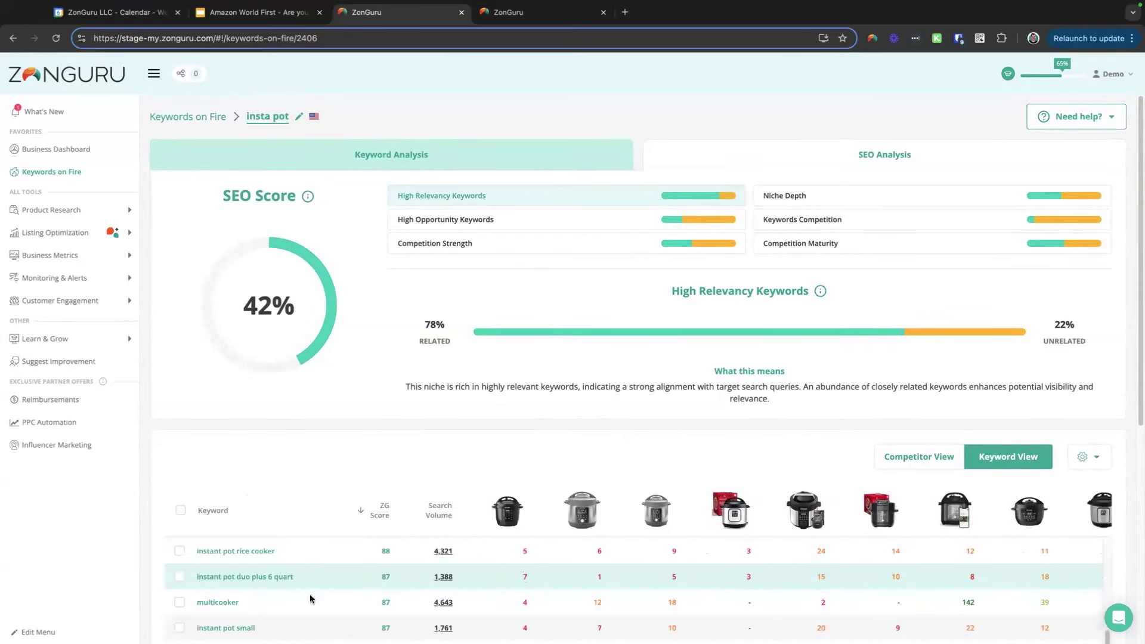
scroll(262, 580, "down", 2)
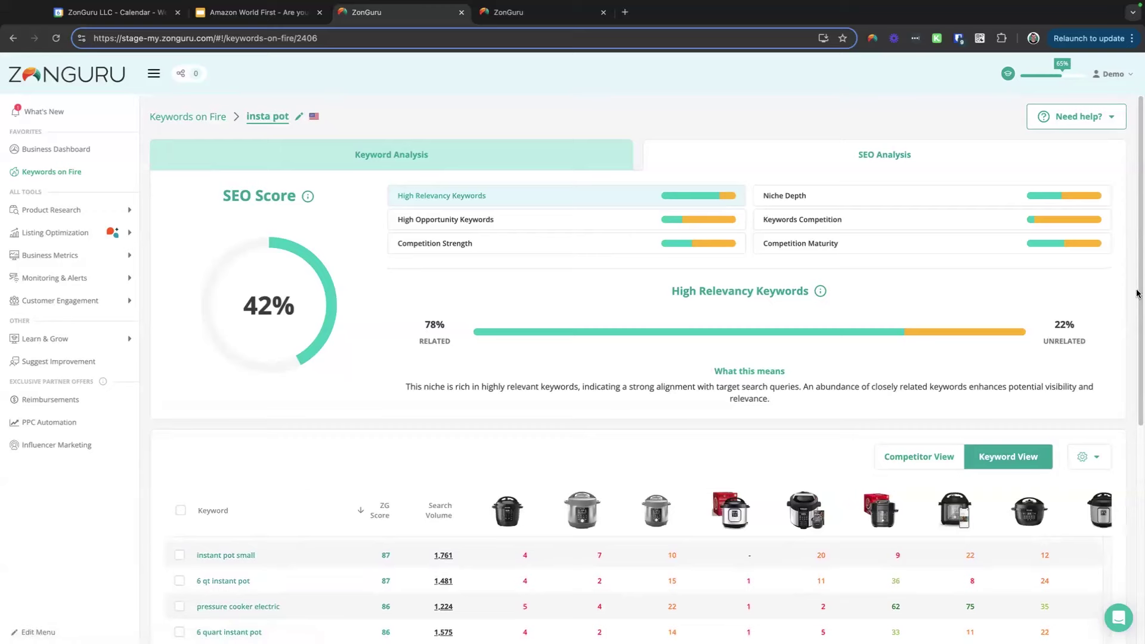
scroll(1123, 356, "down", 5)
scroll(1123, 355, "up", 3)
scroll(1123, 356, "up", 1)
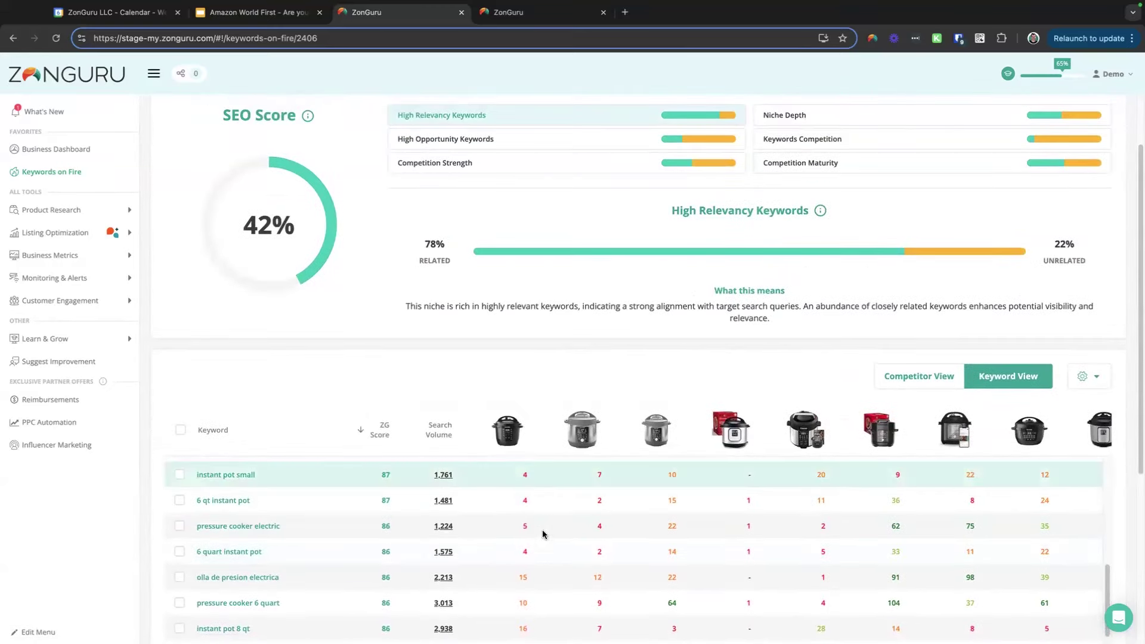
Step: Compare the competitor products' rankings across the insta pot keywords in Keyword View
scroll(746, 527, "right", 5)
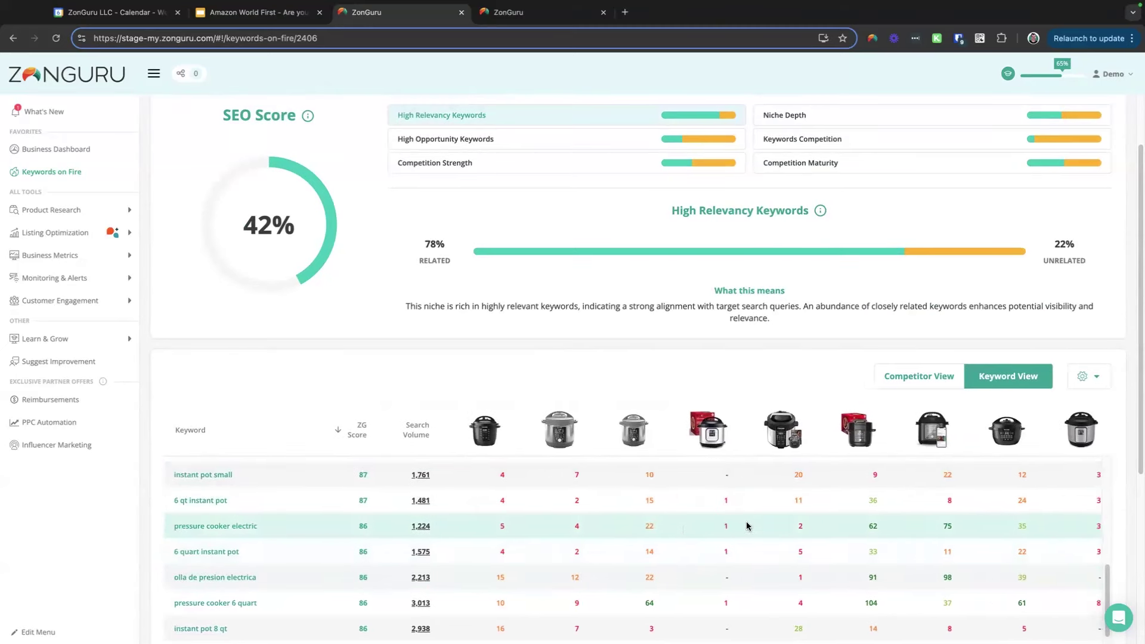
scroll(788, 531, "right", 2)
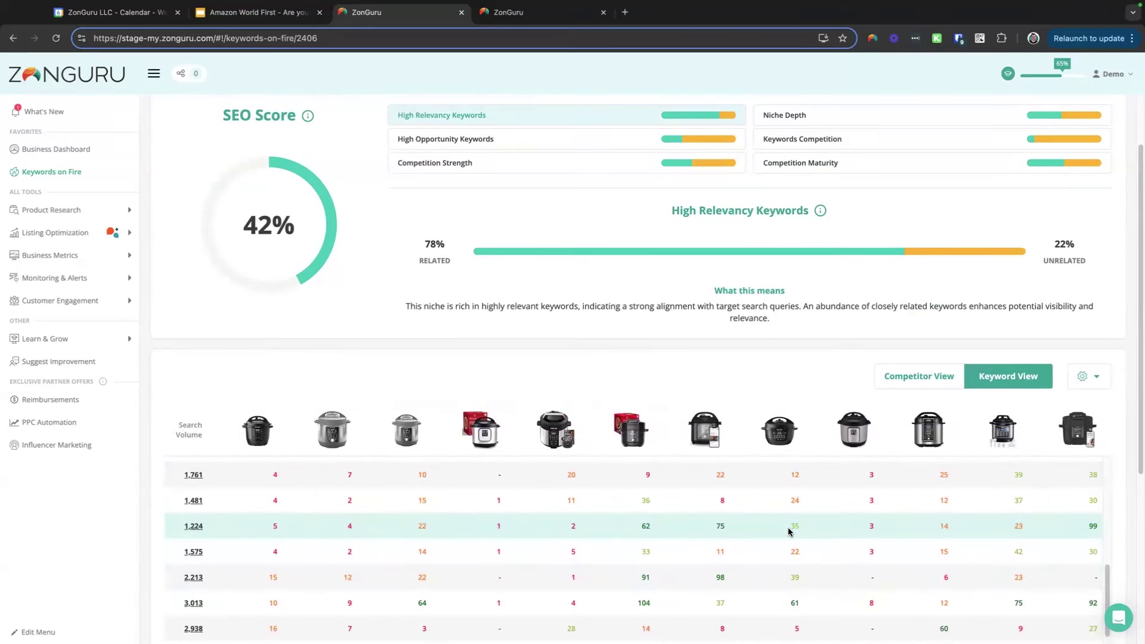
scroll(827, 516, "right", 2)
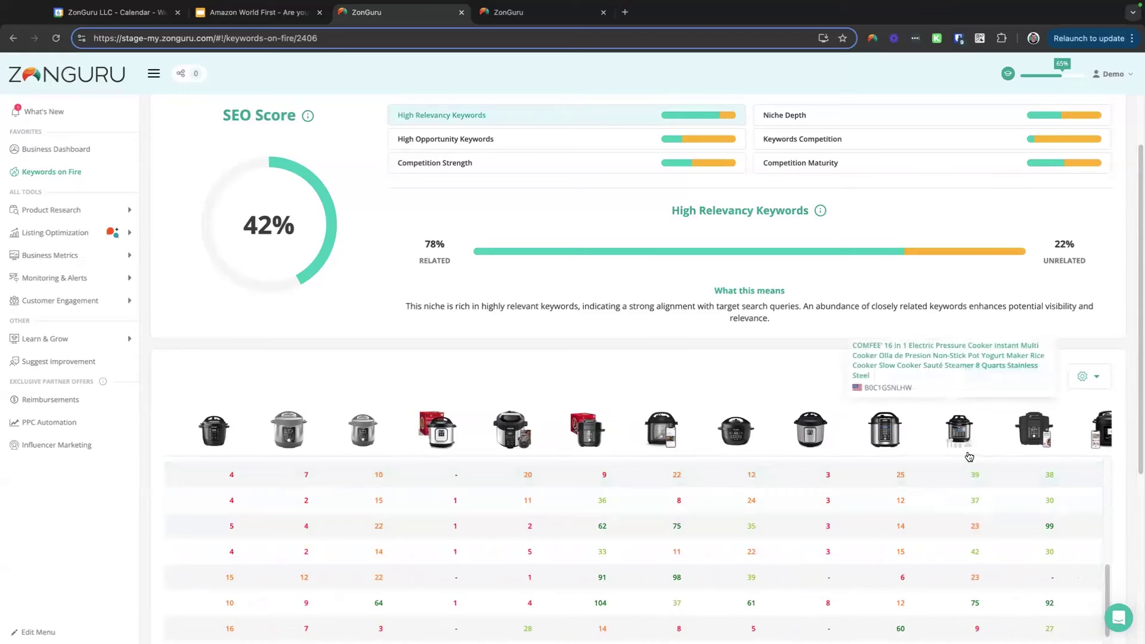
scroll(976, 529, "up", 3)
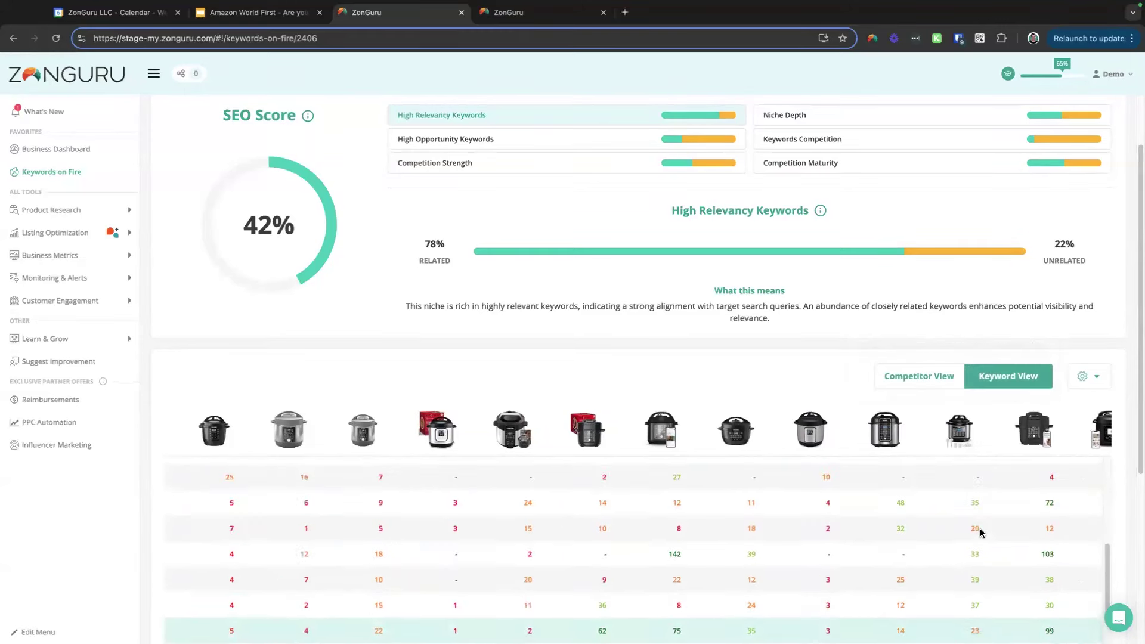
scroll(981, 532, "up", 5)
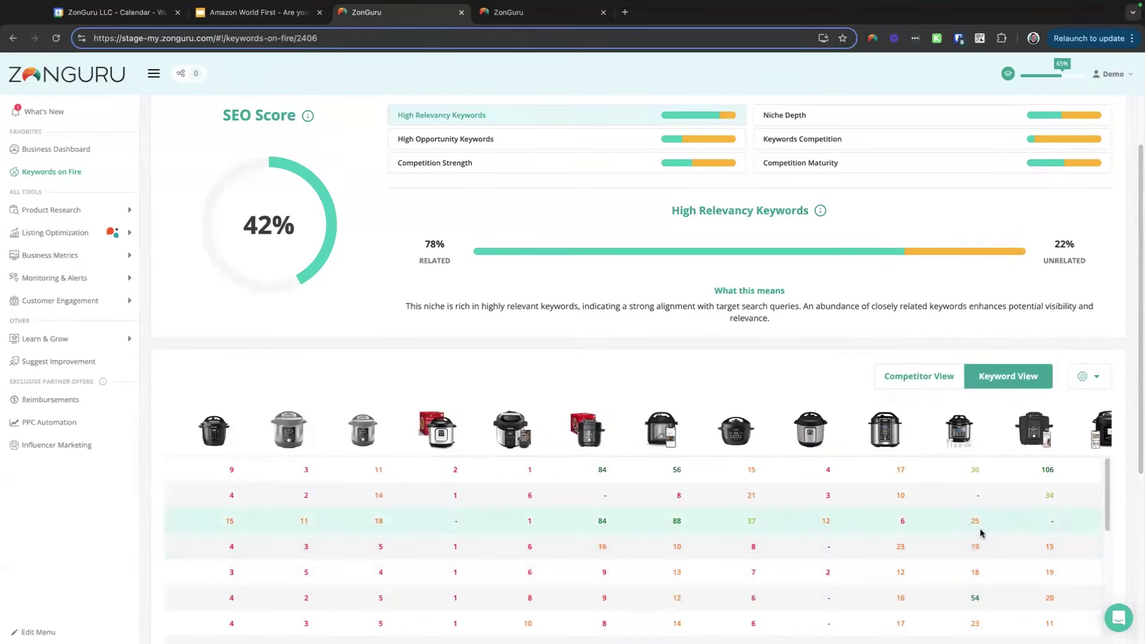
scroll(978, 551, "down", 5)
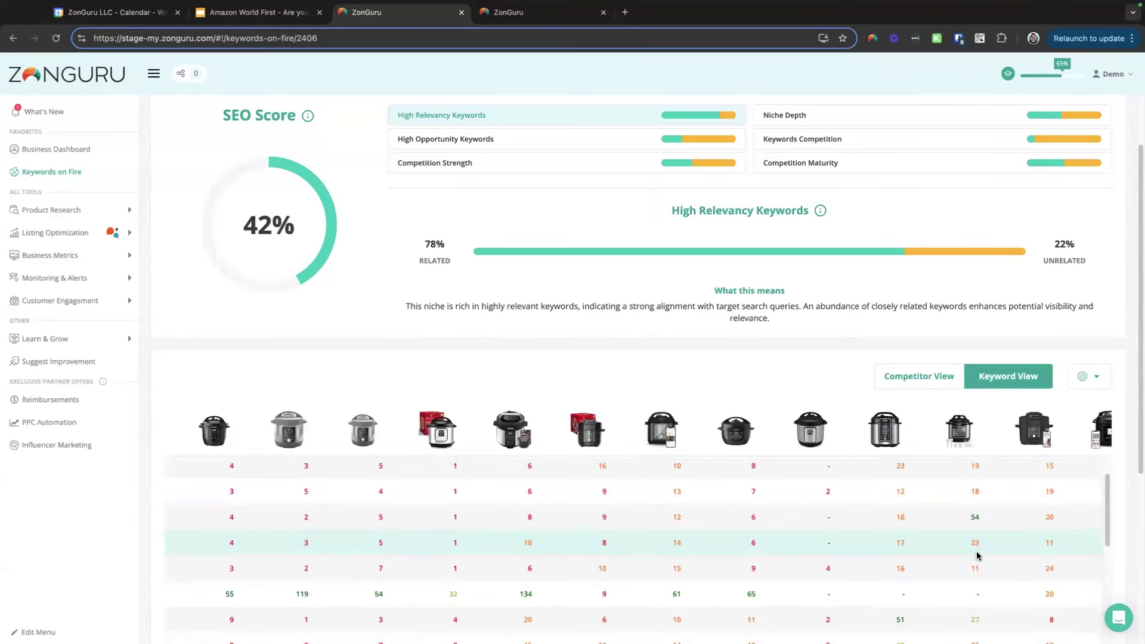
scroll(976, 559, "down", 5)
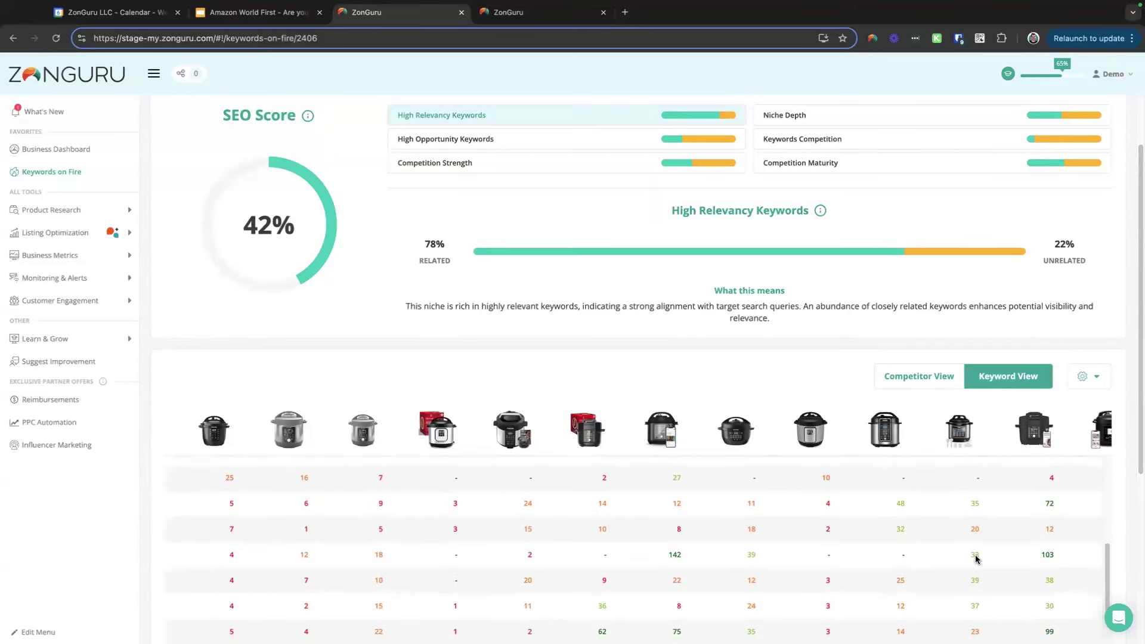
scroll(975, 558, "down", 5)
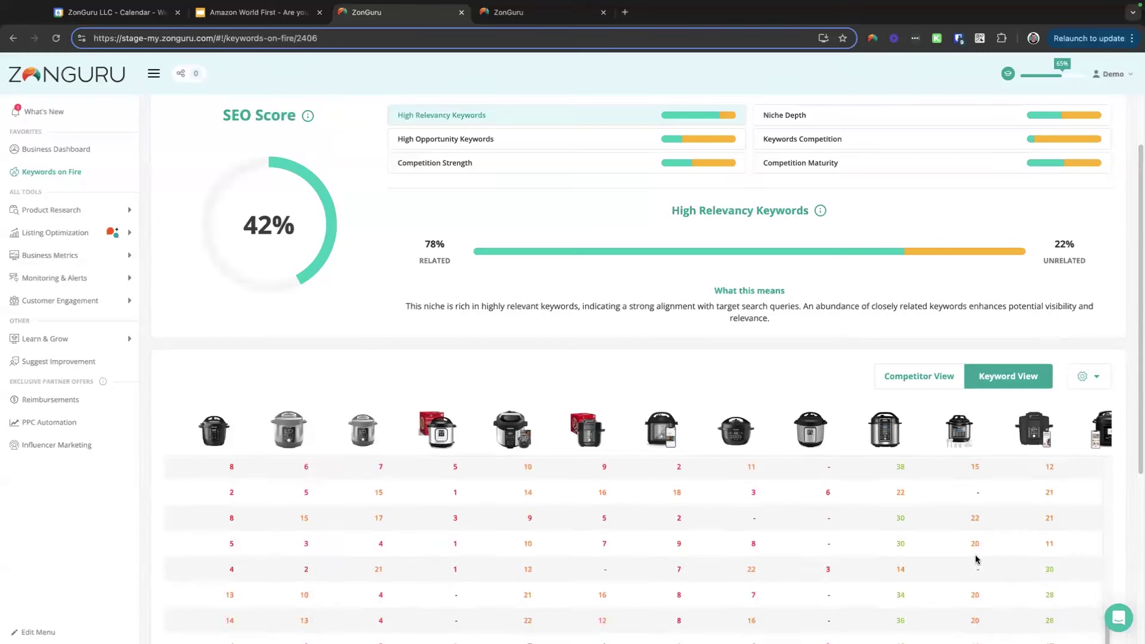
scroll(976, 559, "down", 5)
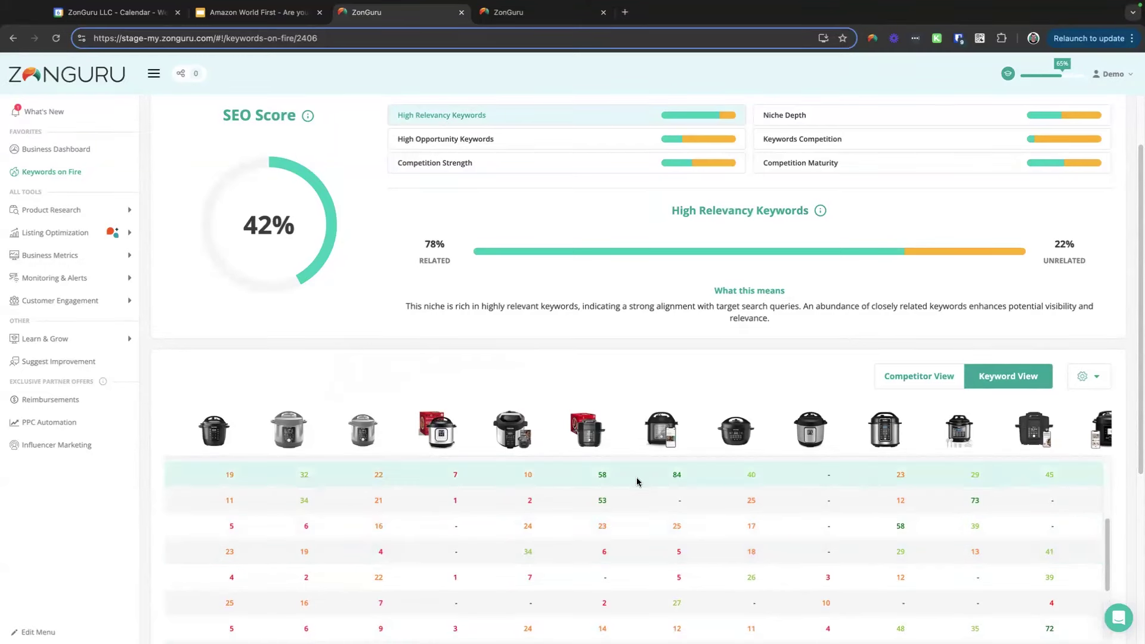
scroll(638, 370, "up", 2)
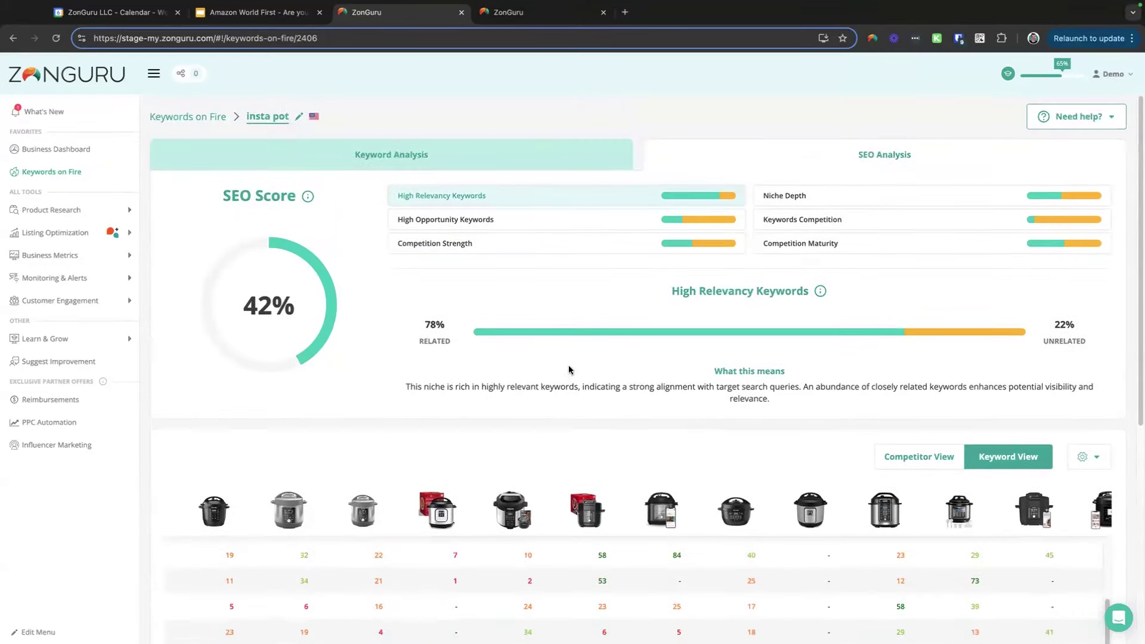
Step: Show the insta pot session's Keyword Analysis, then switch to the open Insta Pot project in Listing Optimizer
left_click(543, 164)
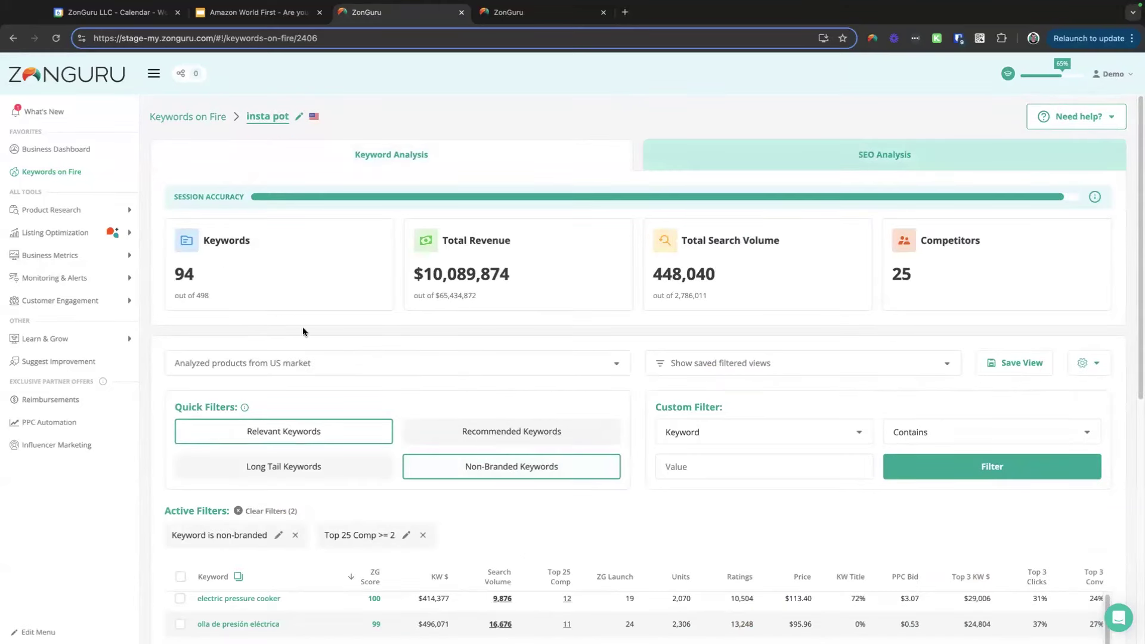
left_click(90, 234)
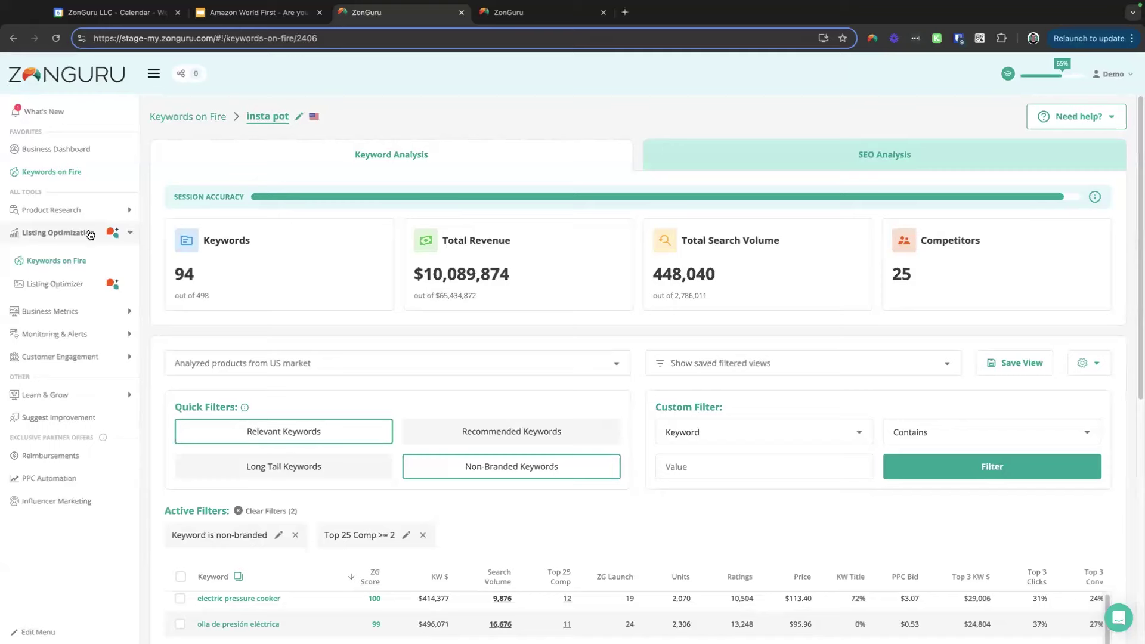
left_click(482, 17)
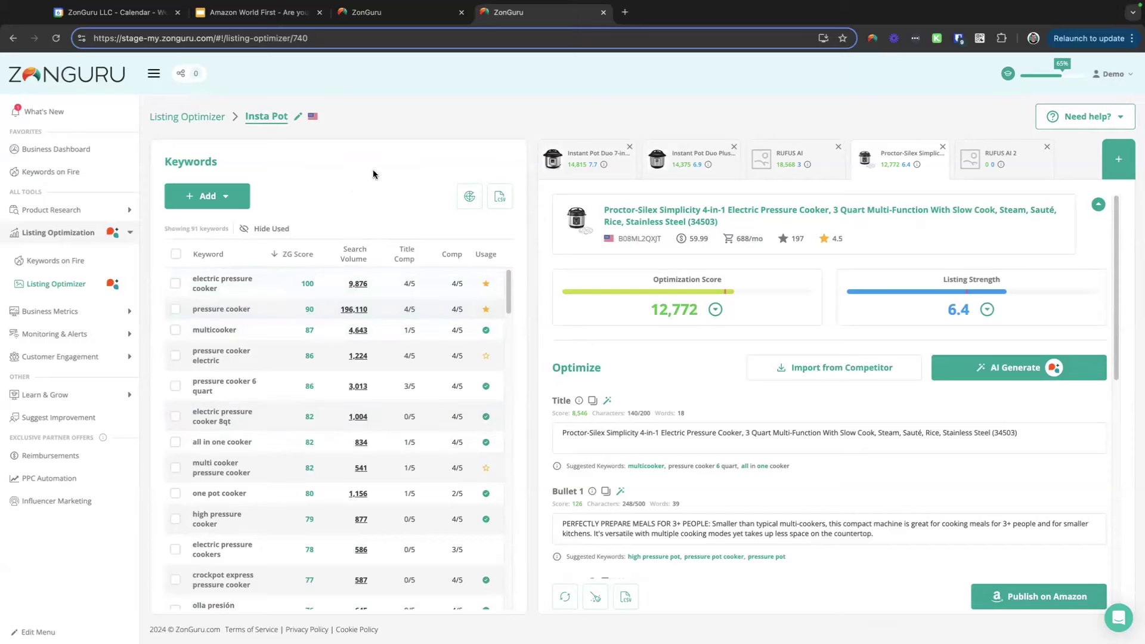
left_click(217, 196)
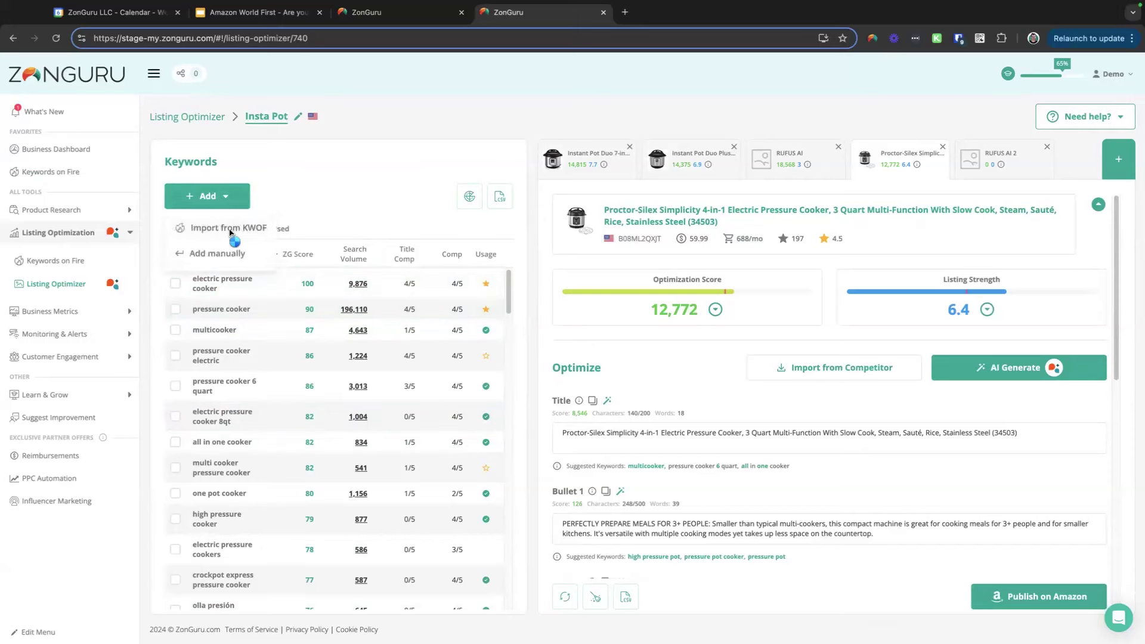
left_click(232, 229)
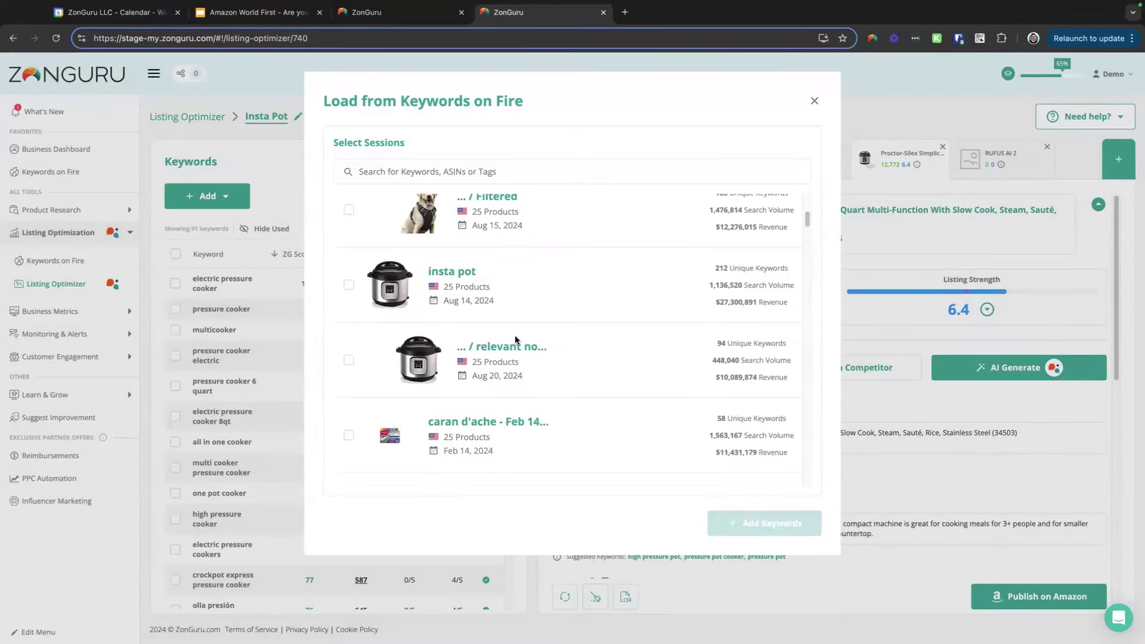
left_click(348, 360)
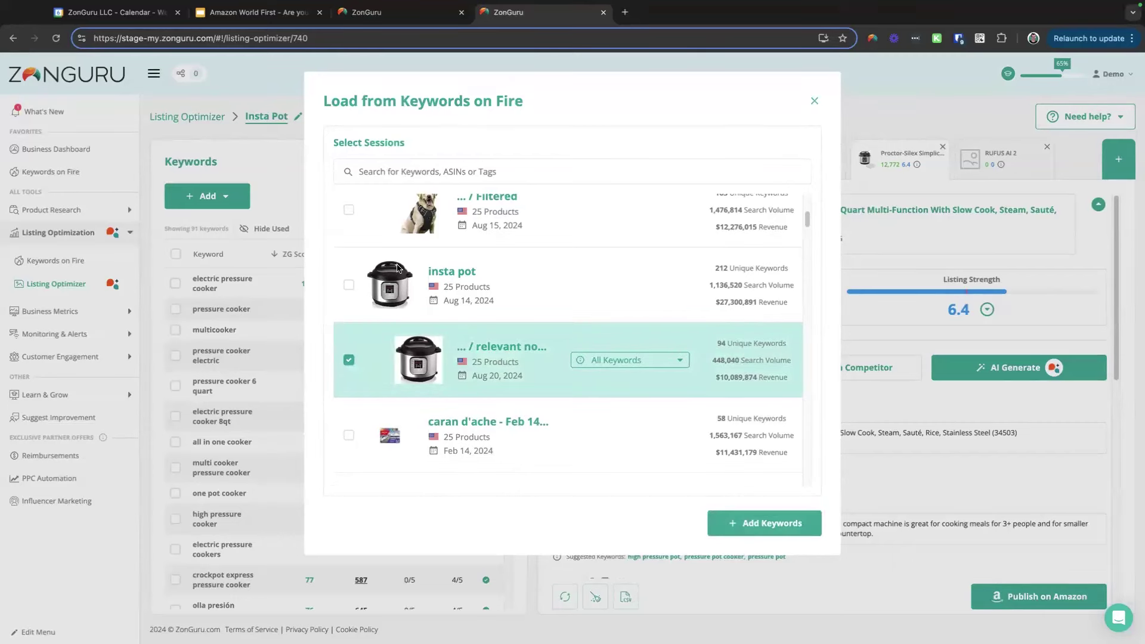
key("Escape")
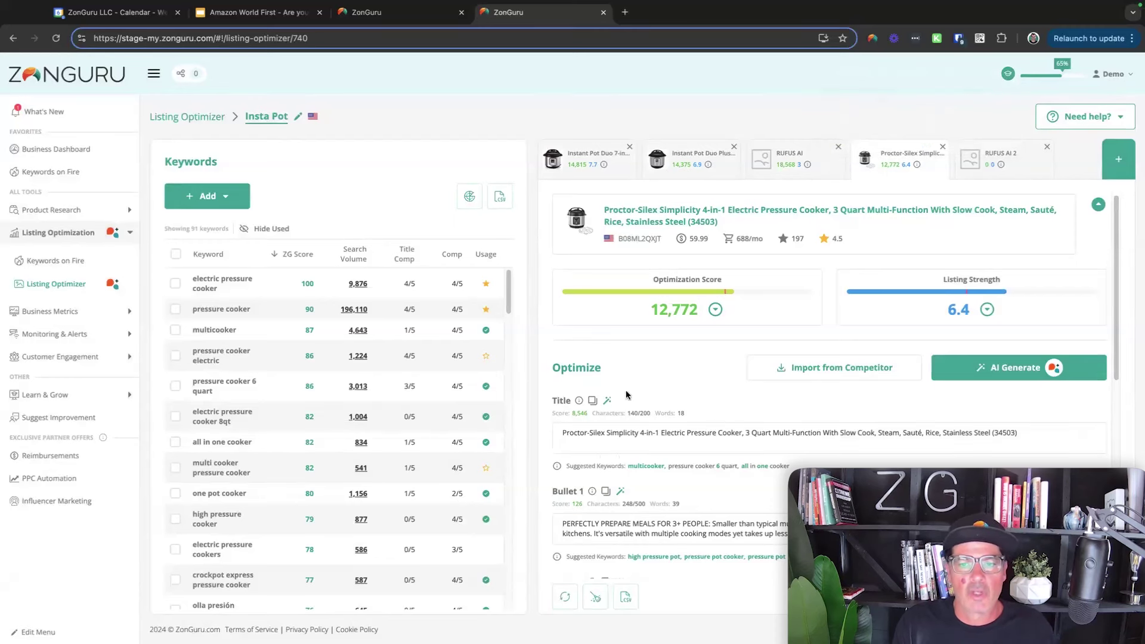
Step: Examine the Optimization Score breakdown of the Proctor-Silex listing and compare it with the Instant Pot Duo Plus and Duo 7-in-1 listings
left_click(714, 310)
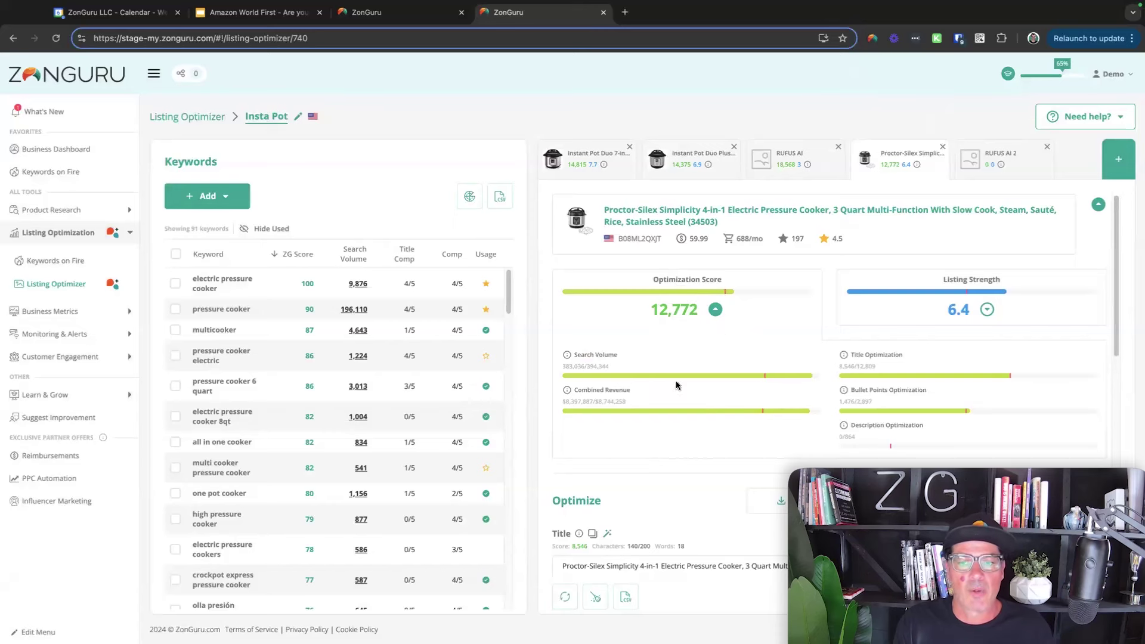
scroll(677, 401, "down", 1)
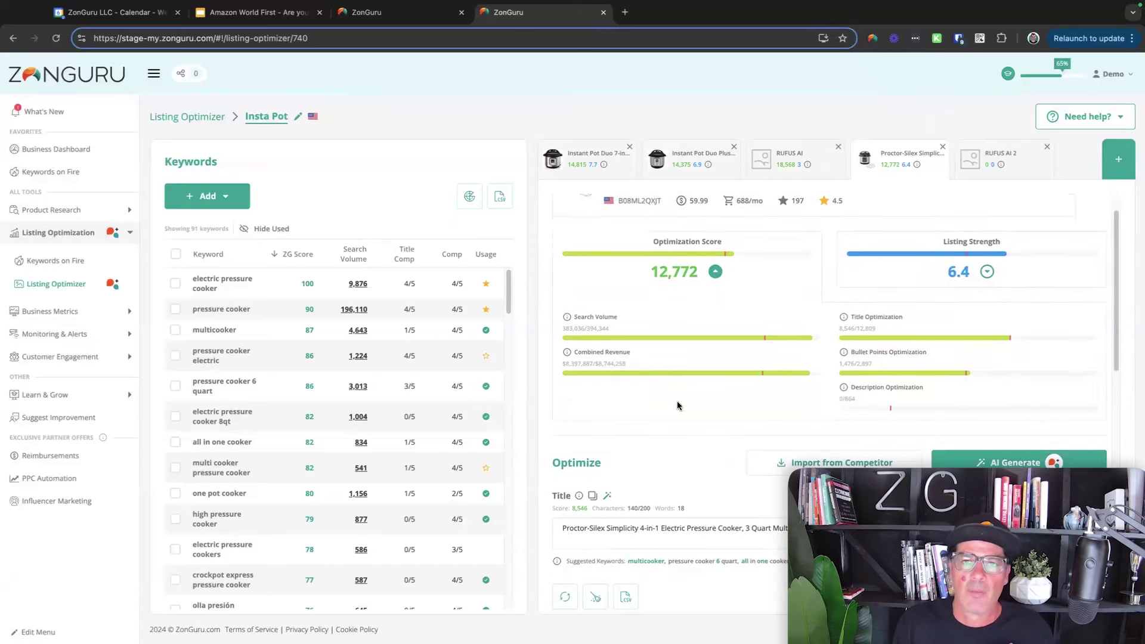
scroll(676, 411, "down", 1)
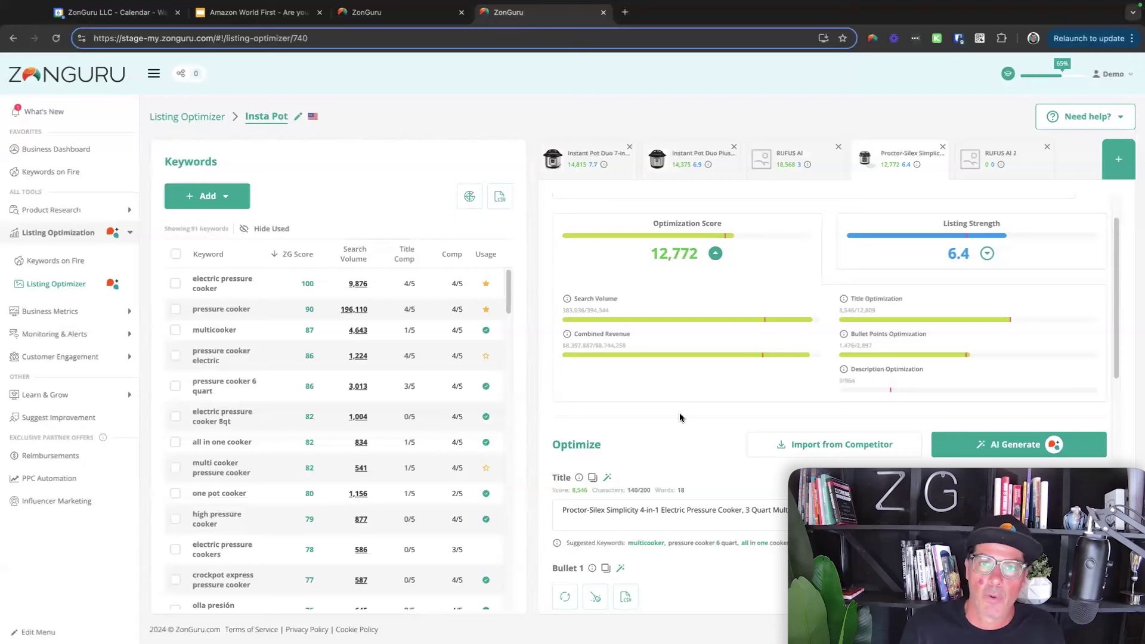
scroll(680, 286, "up", 3)
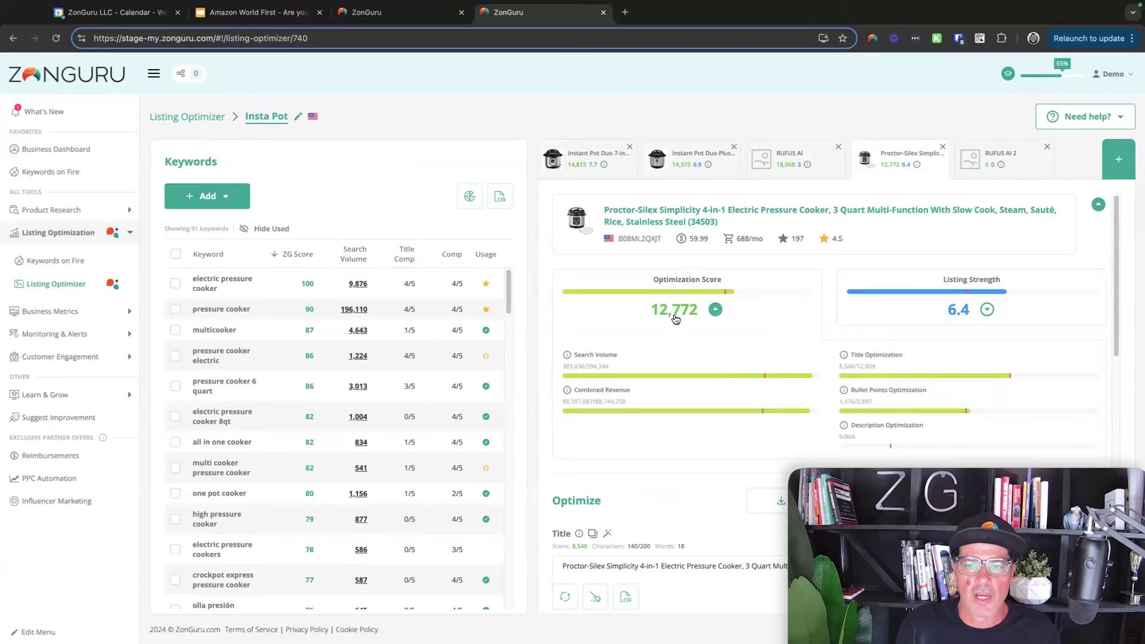
left_click(713, 173)
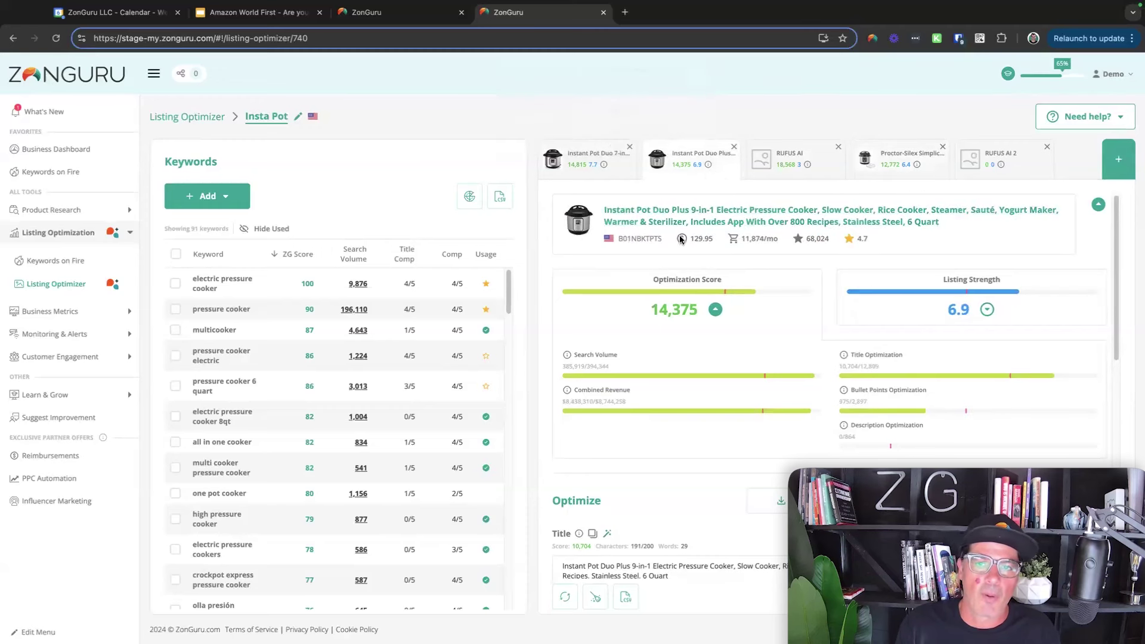
left_click(590, 159)
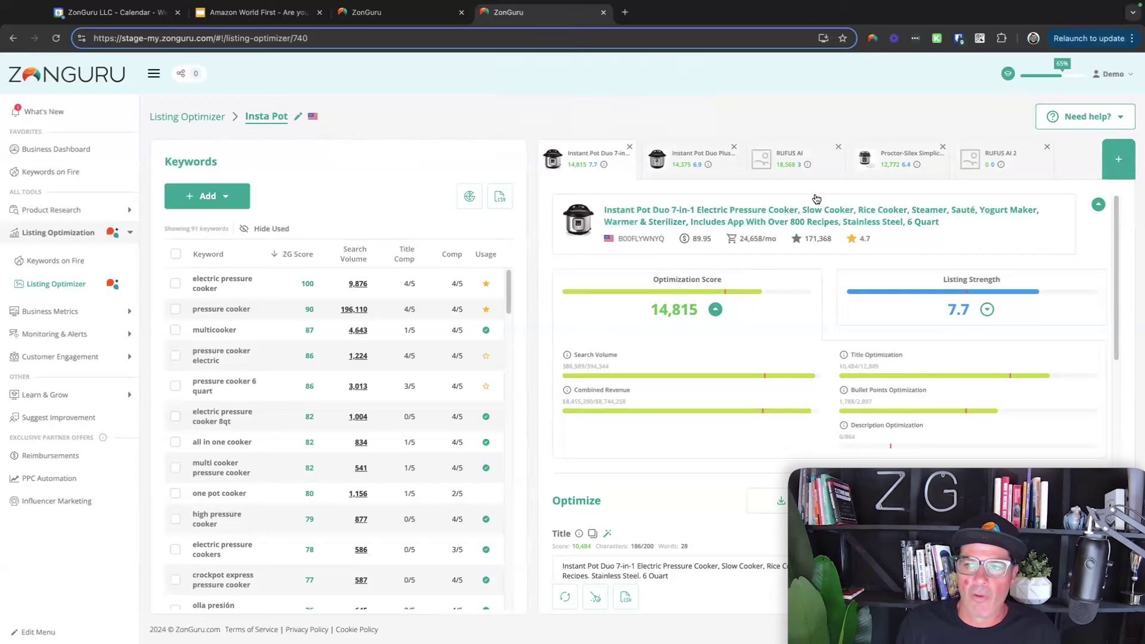
Step: Generate a full AI listing for RUFUS AI 2 after reviewing its settings, keeping the prefilled brand name, product description and tone None
left_click(976, 177)
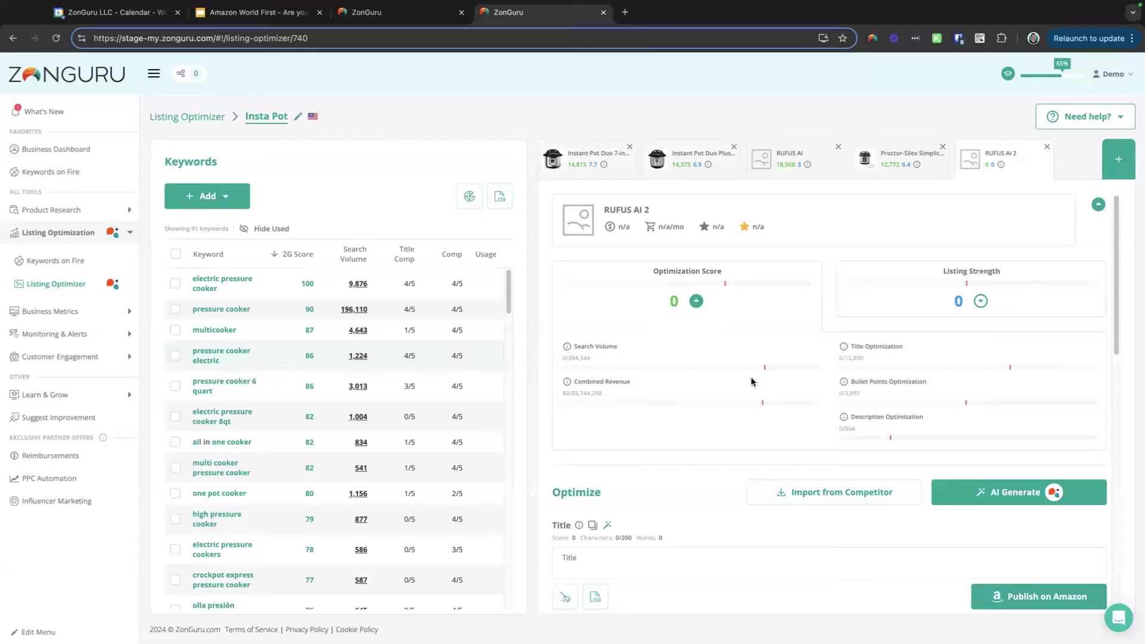
scroll(758, 435, "down", 5)
scroll(758, 434, "down", 2)
scroll(757, 455, "up", 6)
left_click(1011, 498)
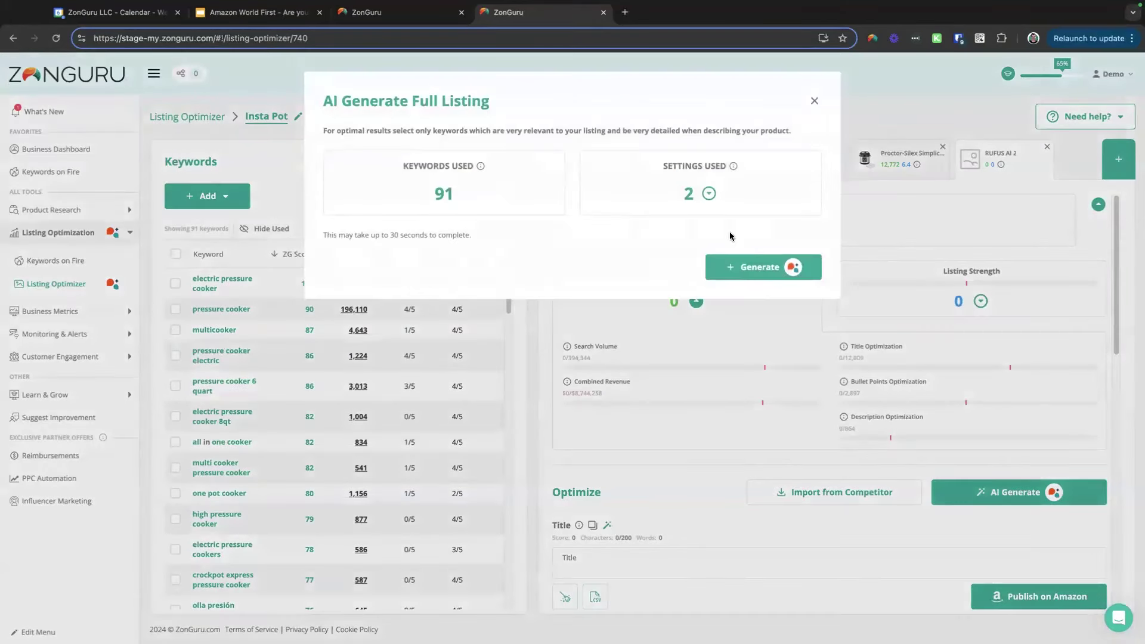
left_click(708, 194)
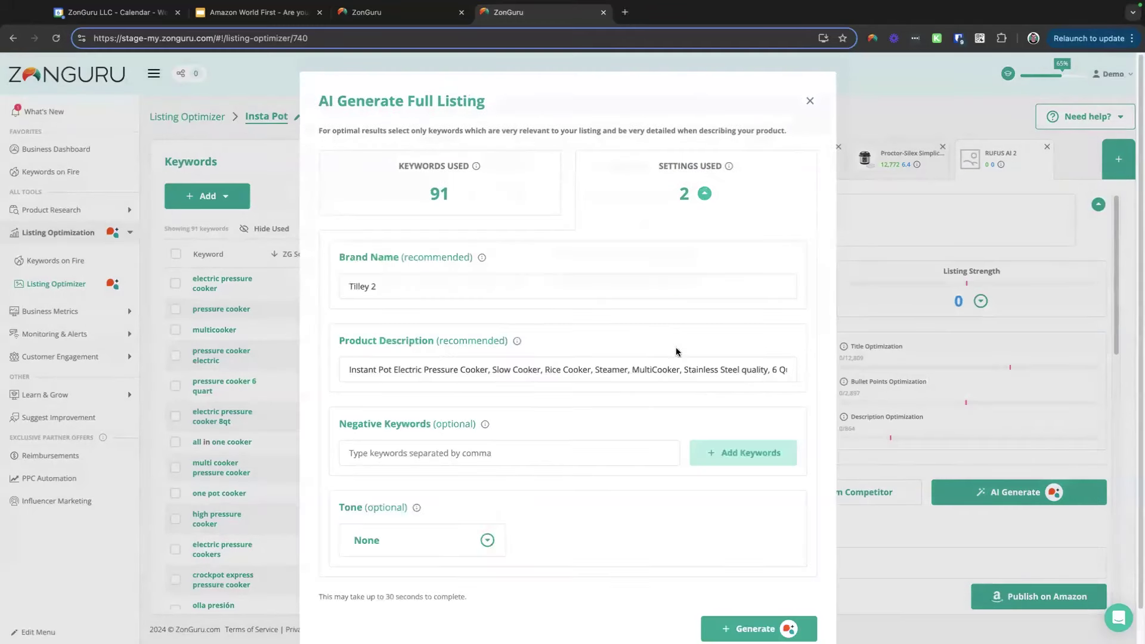
scroll(574, 442, "down", 1)
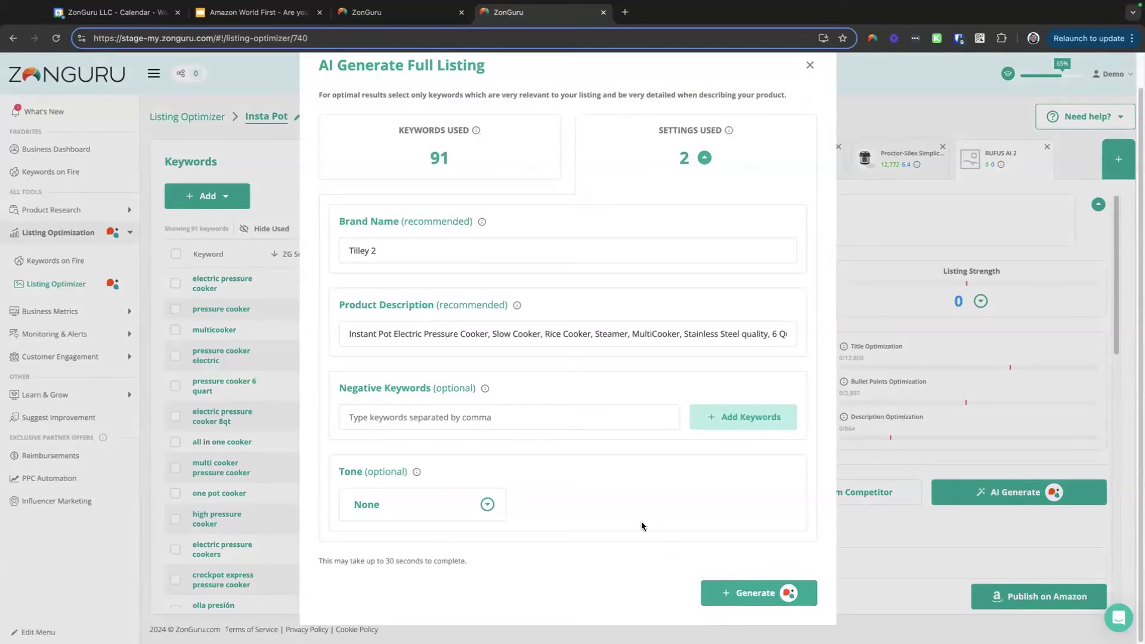
left_click(752, 602)
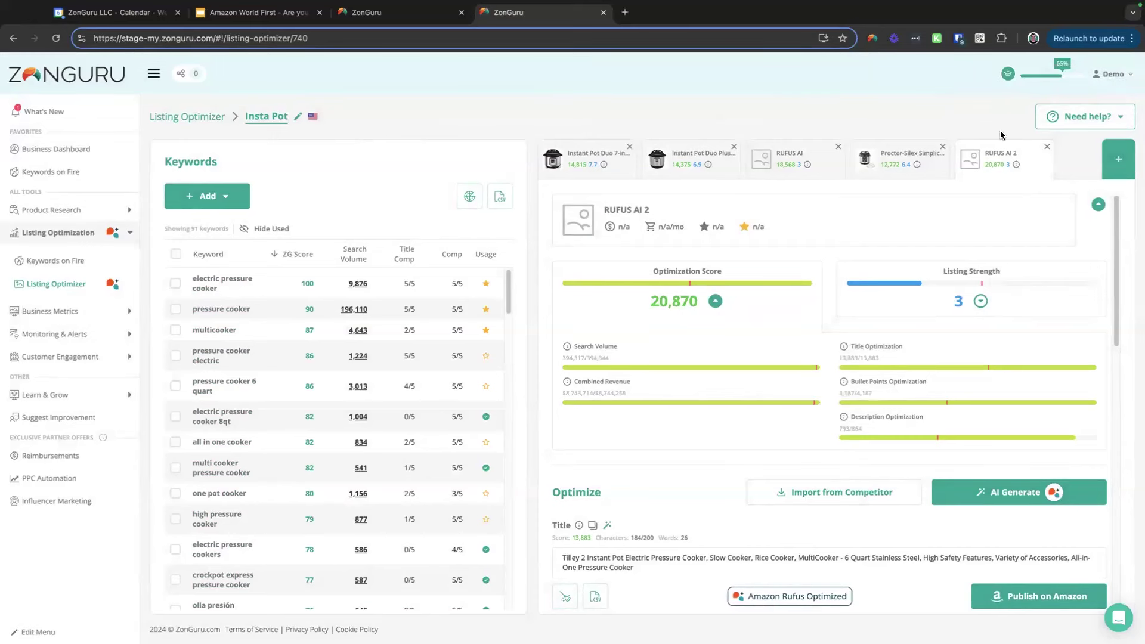
Step: Compare the optimization scores of the Instant Pot Duo 7-in-1, Instant Pot Duo Plus and RUFUS AI listings
left_click(611, 173)
left_click(717, 174)
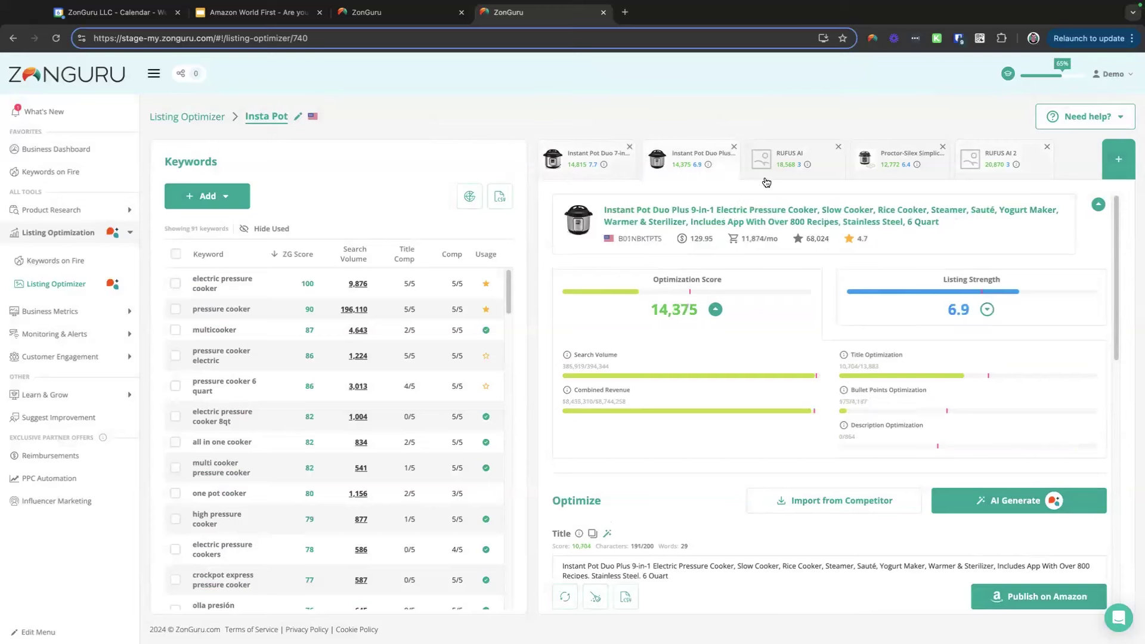
left_click(799, 175)
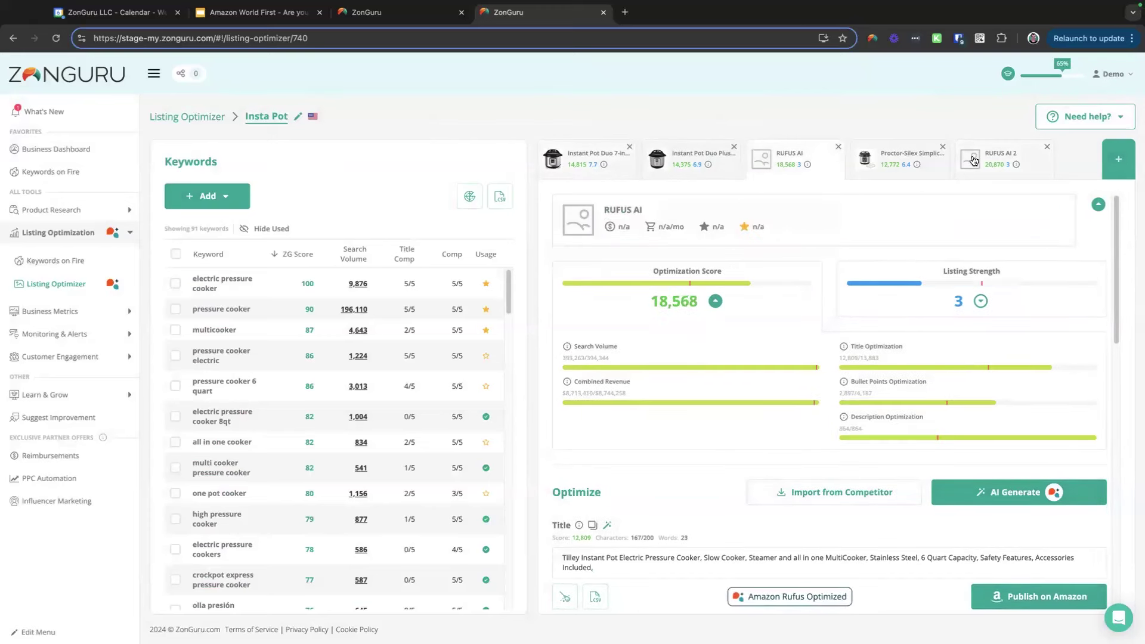
Step: Review the RUFUS AI 2 listing's optimization scores and title, then view and dismiss the AI generation option for Bullet 1
left_click(1013, 177)
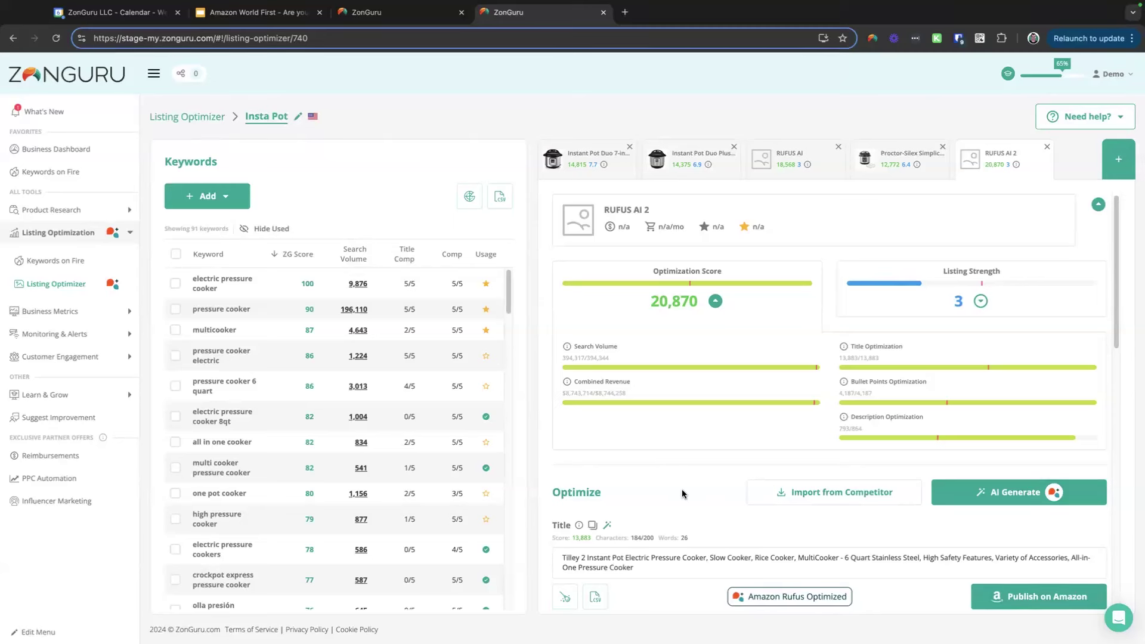
scroll(685, 496, "down", 3)
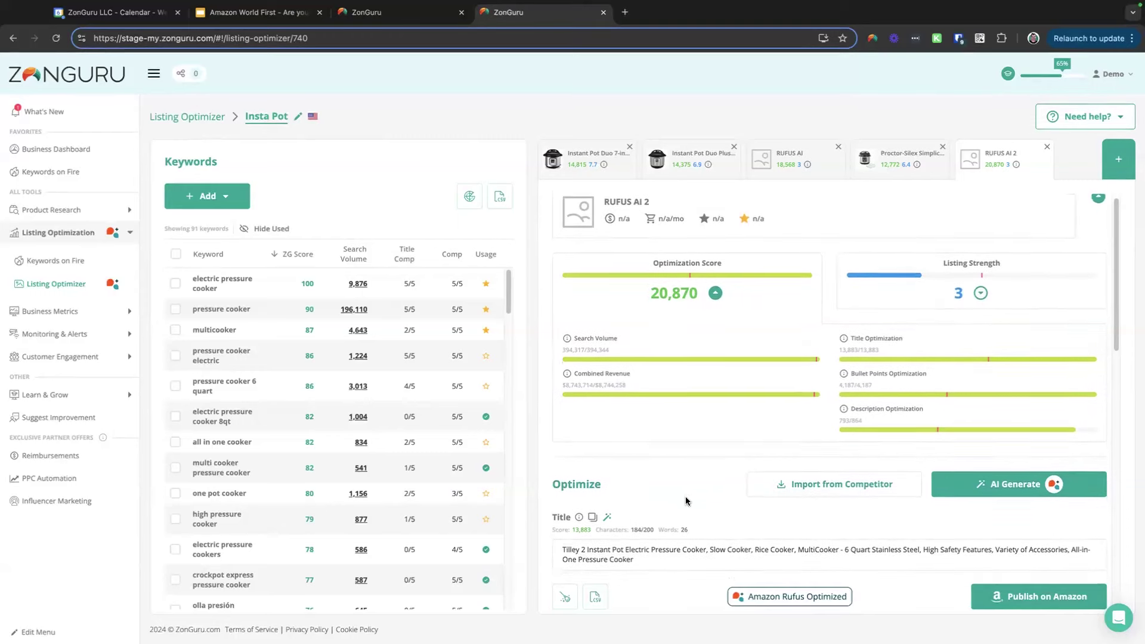
scroll(684, 498, "down", 1)
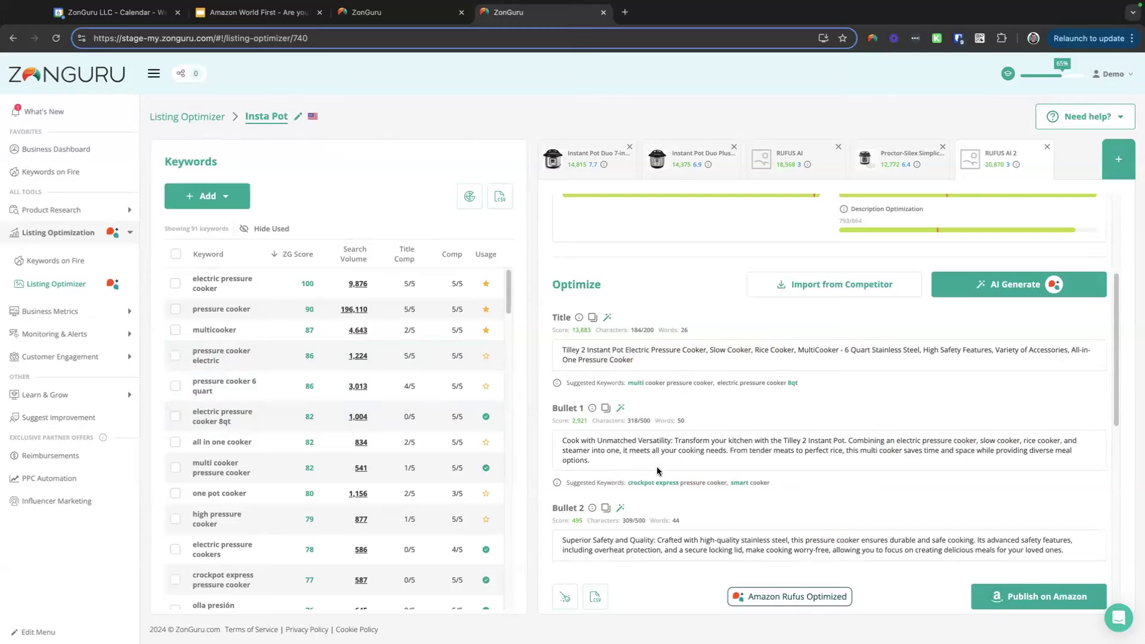
left_click(619, 411)
left_click(814, 102)
Step: Read Bullets 1 to 3 of the RUFUS AI 2 listing, examining the benefit phrase that opens each one
scroll(747, 394, "down", 2)
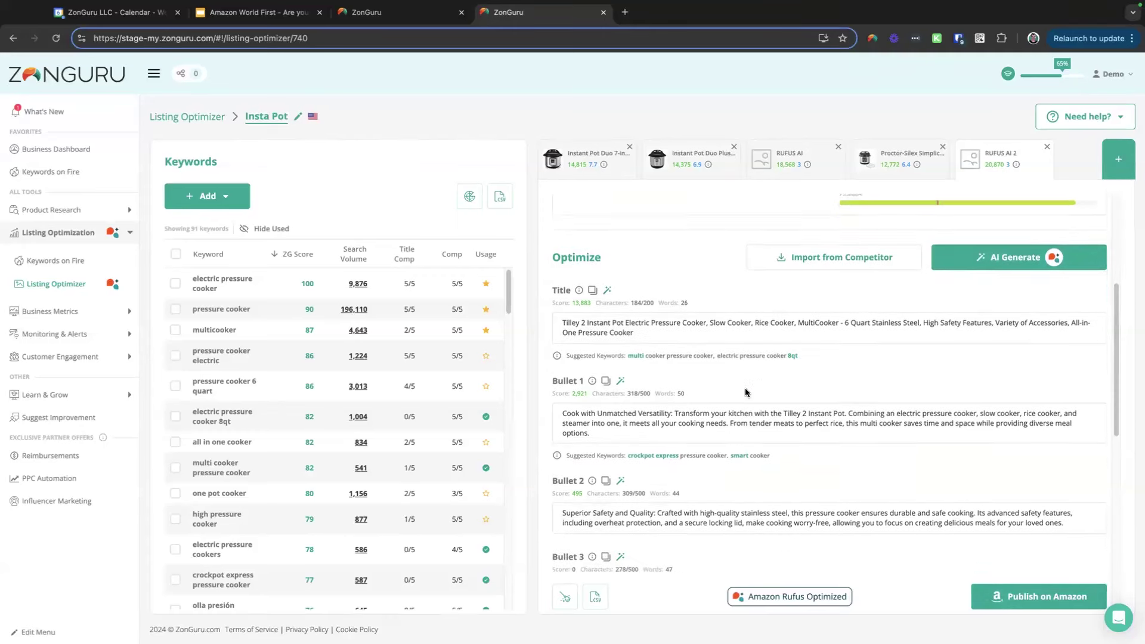
scroll(663, 354, "down", 1)
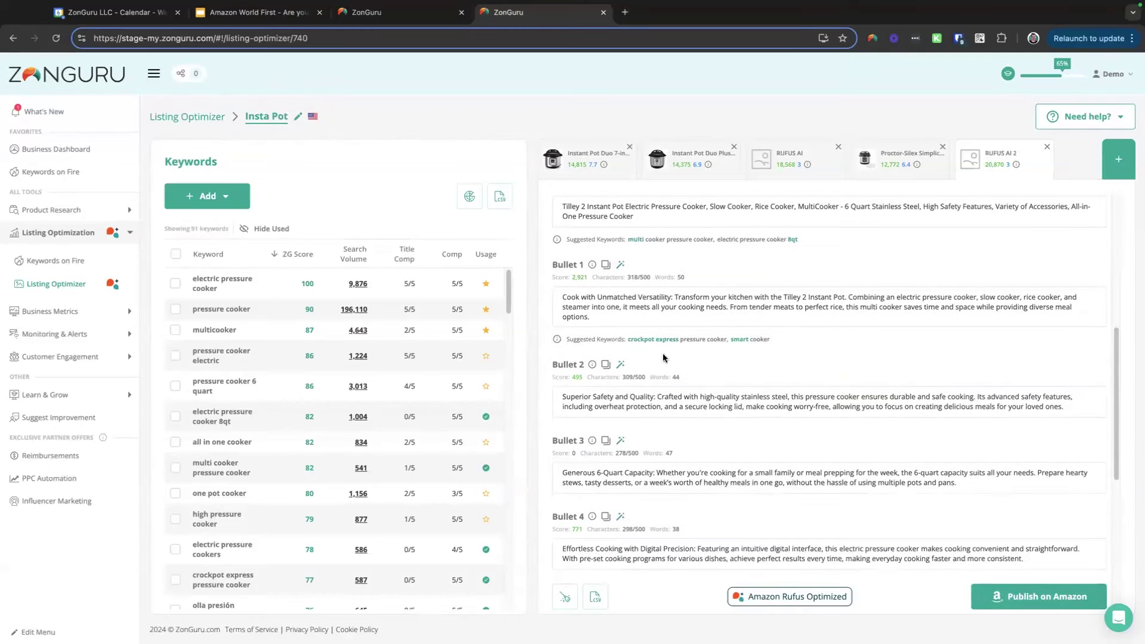
left_click(660, 298)
scroll(759, 303, "down", 1)
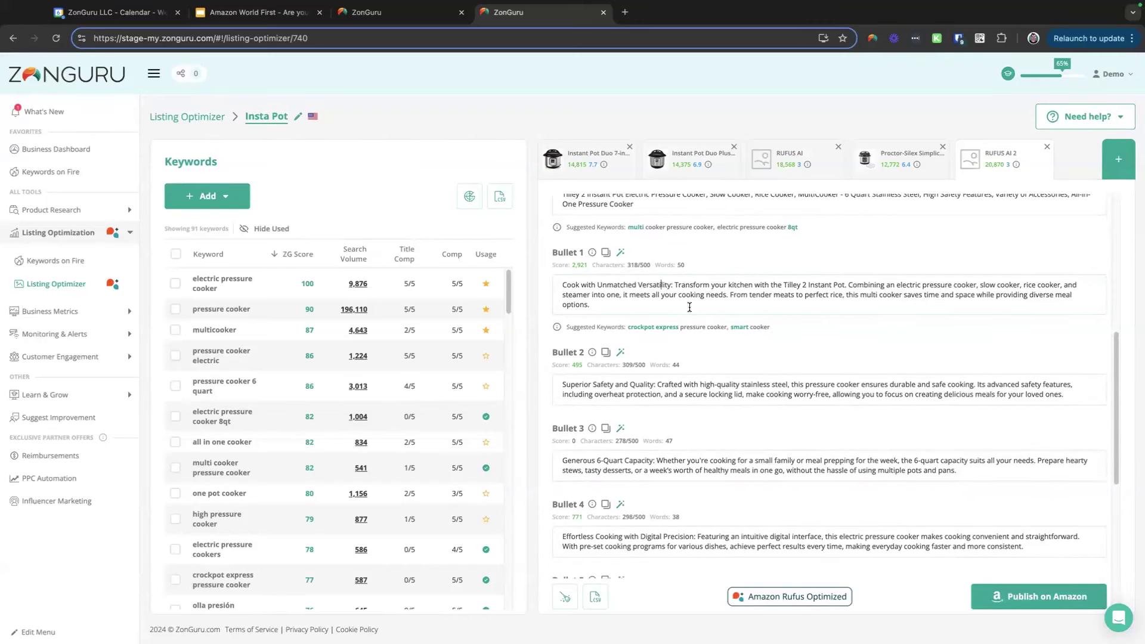
scroll(669, 301, "down", 2)
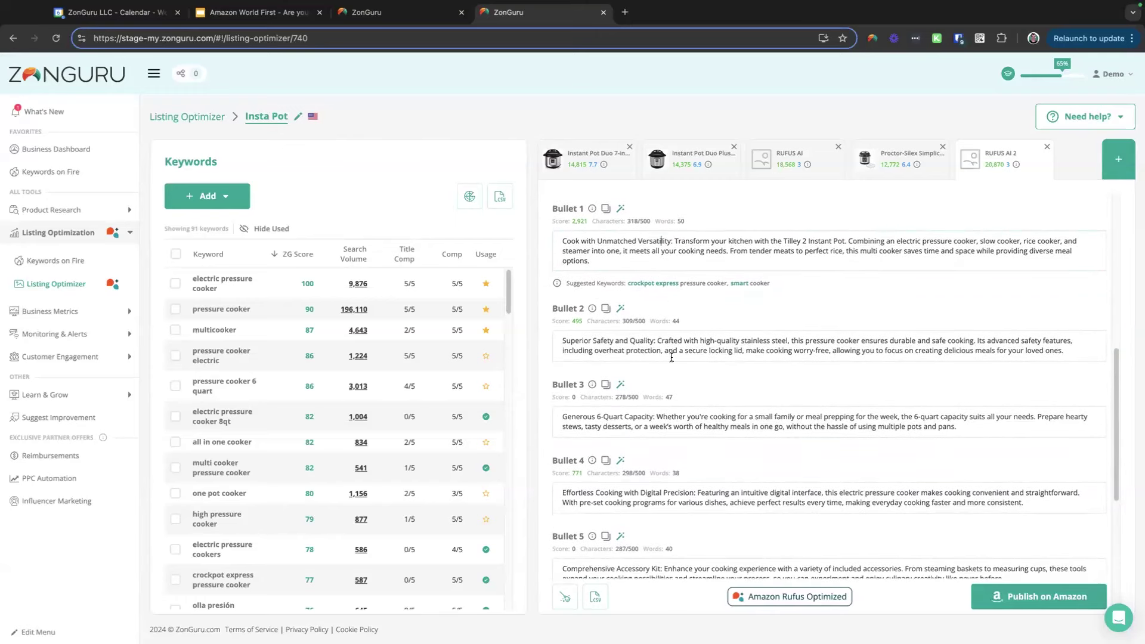
scroll(671, 357, "down", 2)
left_click_drag(640, 344, 570, 345)
scroll(683, 380, "down", 3)
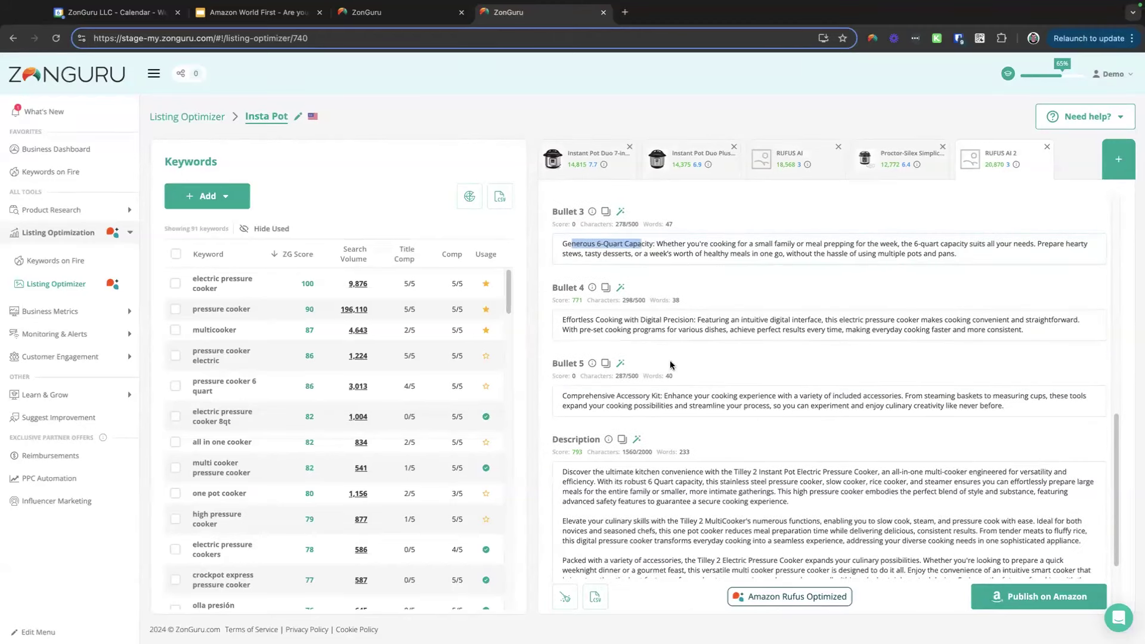
Step: Examine the opening phrases of Bullets 4 and 5, then the Description and Search Terms of the RUFUS AI 2 listing
scroll(700, 336, "up", 1)
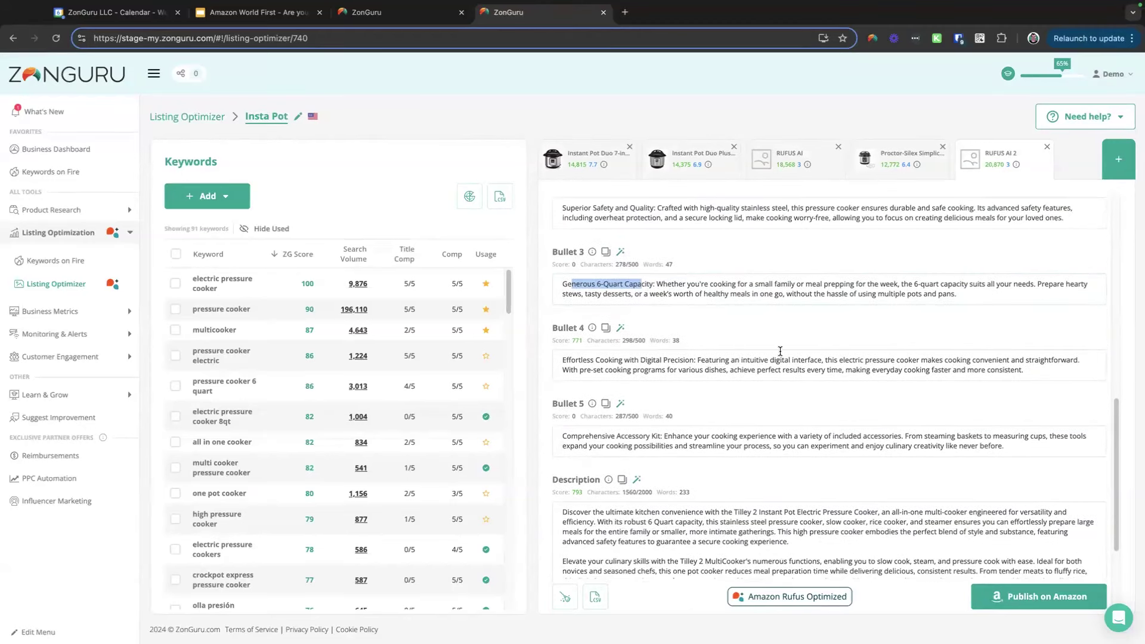
left_click_drag(571, 359, 613, 360)
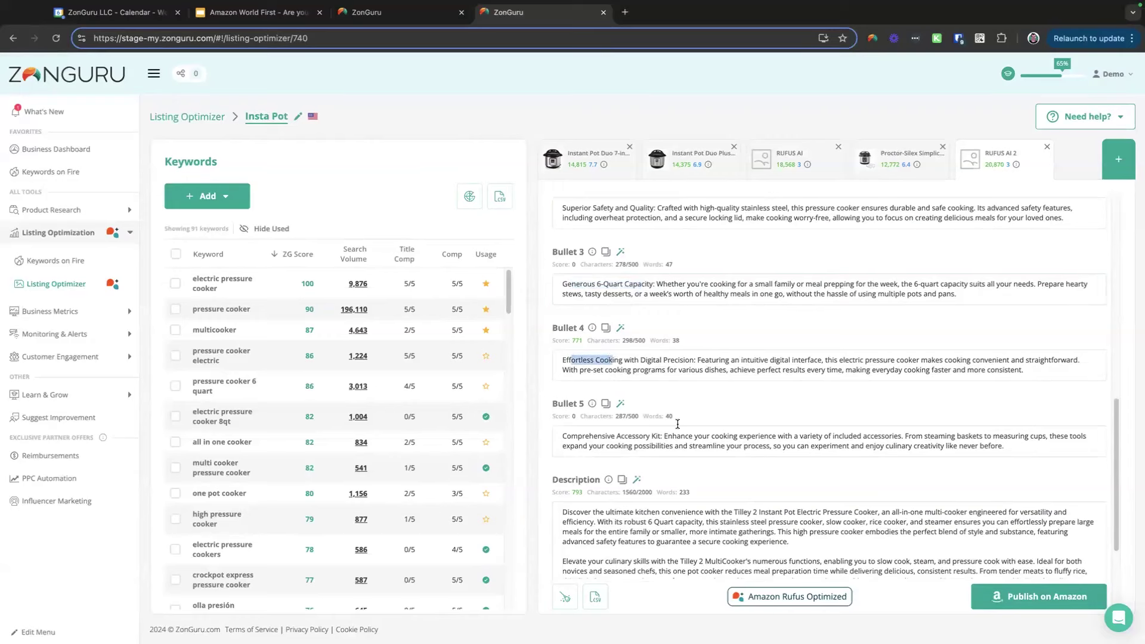
scroll(630, 427, "down", 1)
left_click_drag(618, 424, 655, 422)
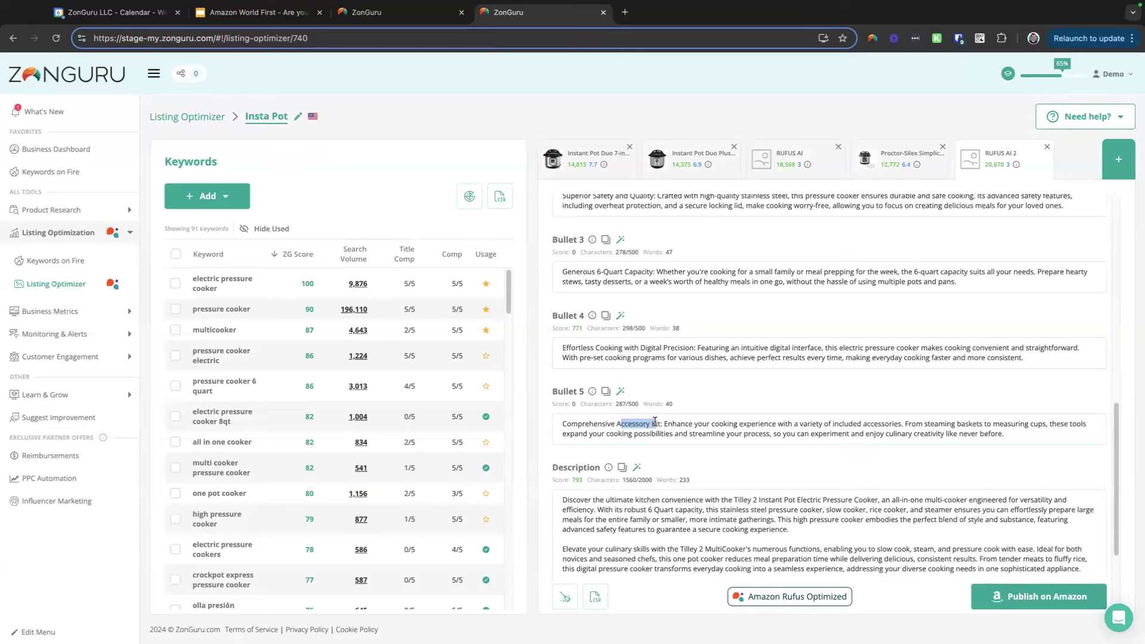
scroll(751, 314, "up", 3)
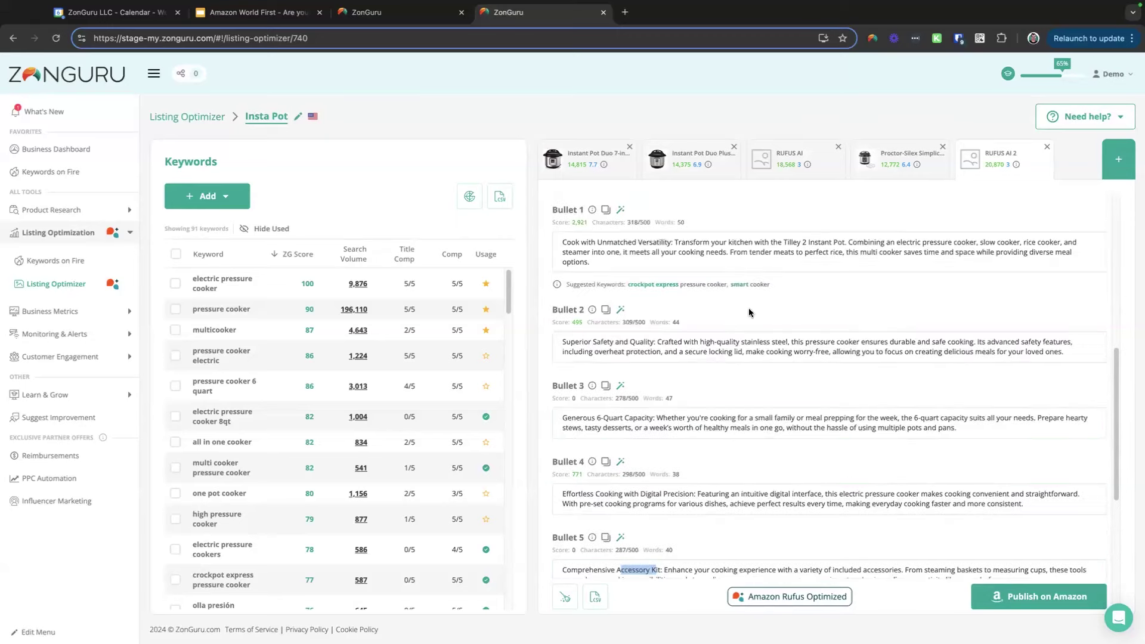
scroll(735, 501, "down", 5)
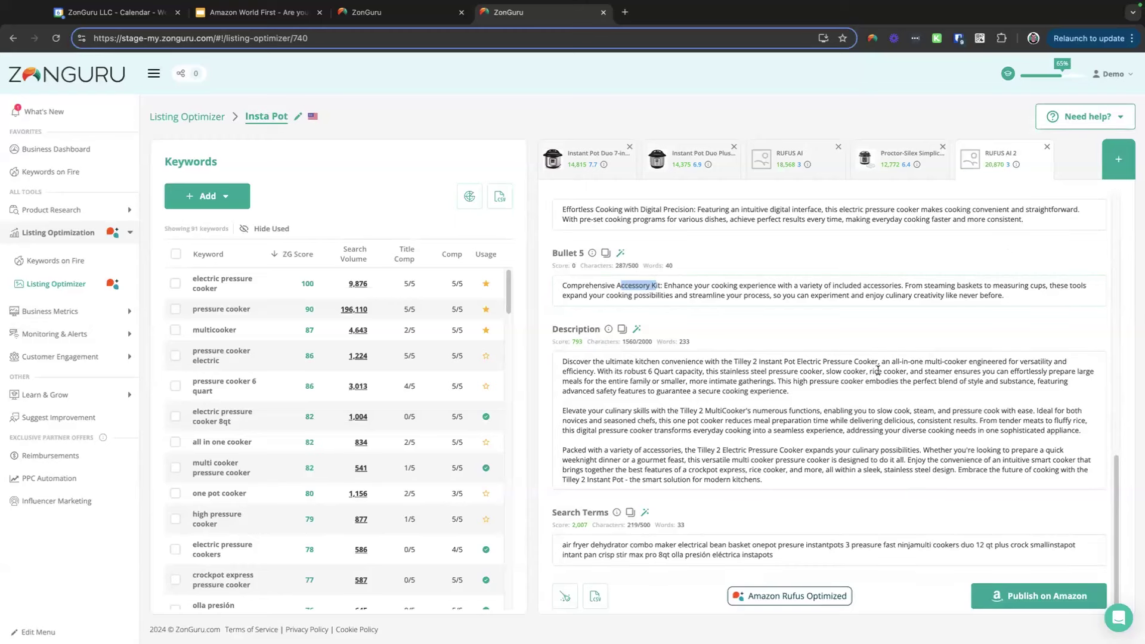
scroll(733, 422, "up", 4)
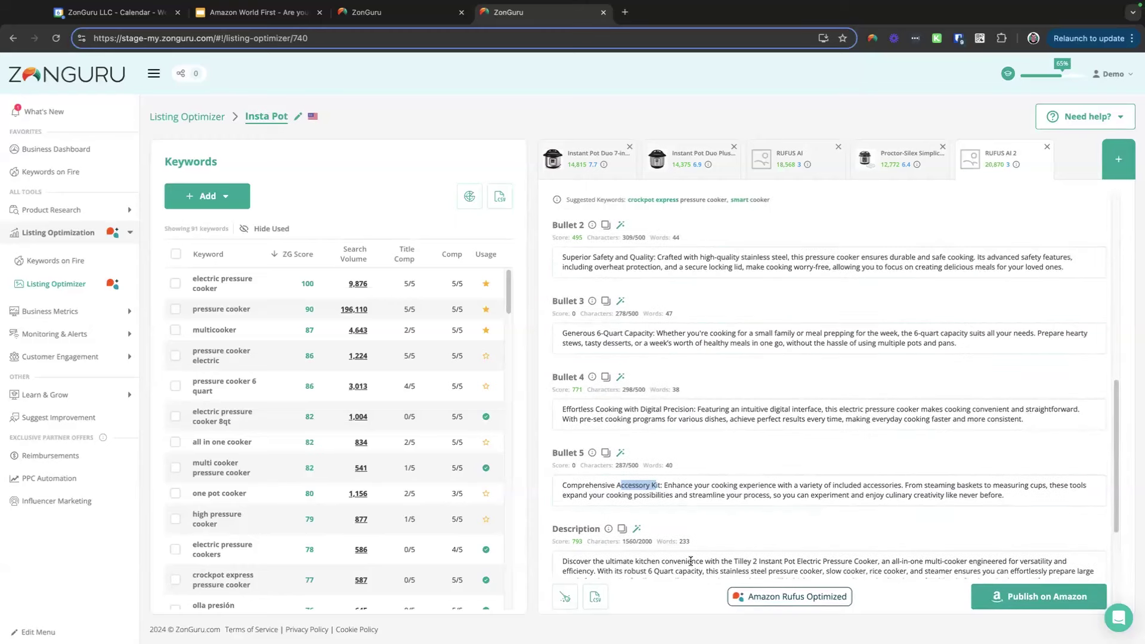